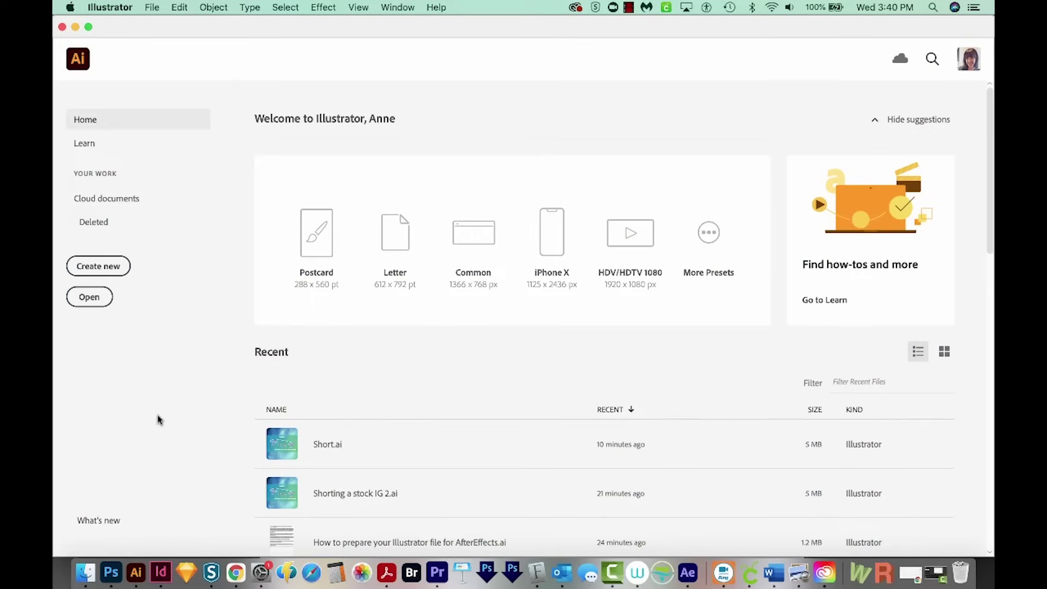
Start a new blank Print document measured in pixels.
click(98, 266)
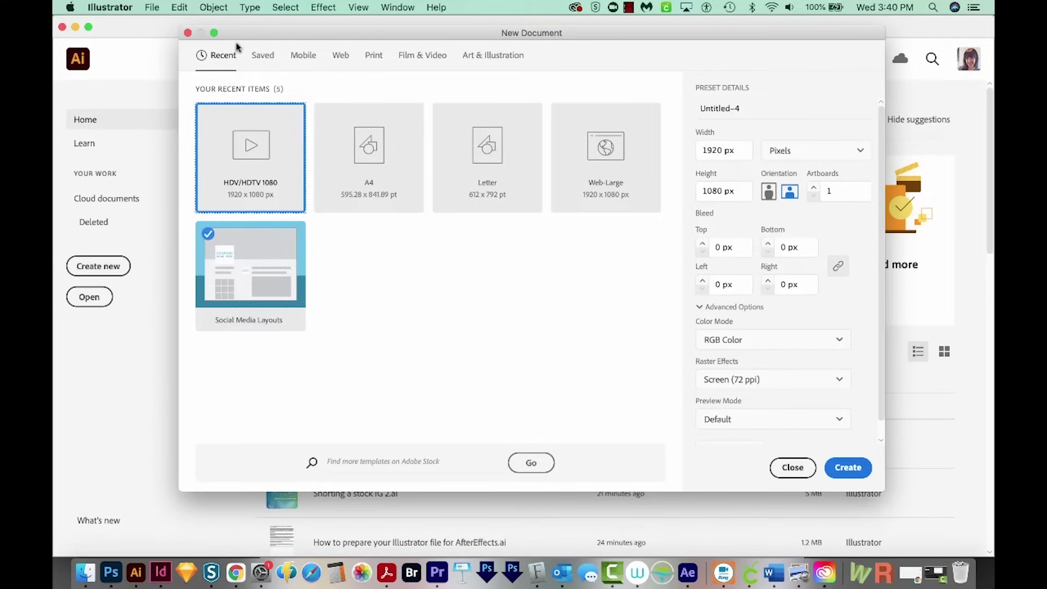
click(374, 55)
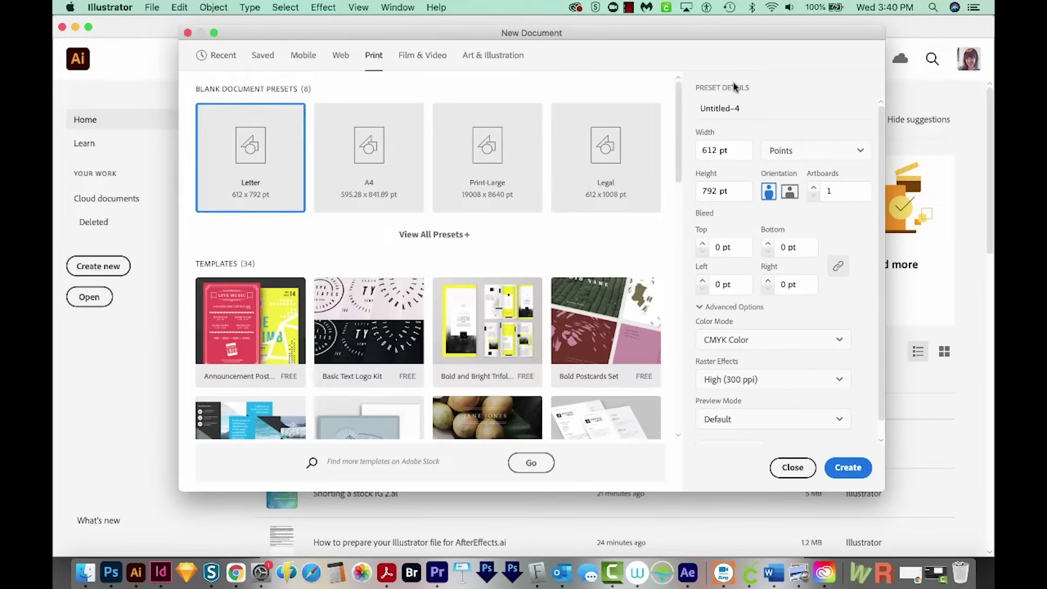
click(816, 153)
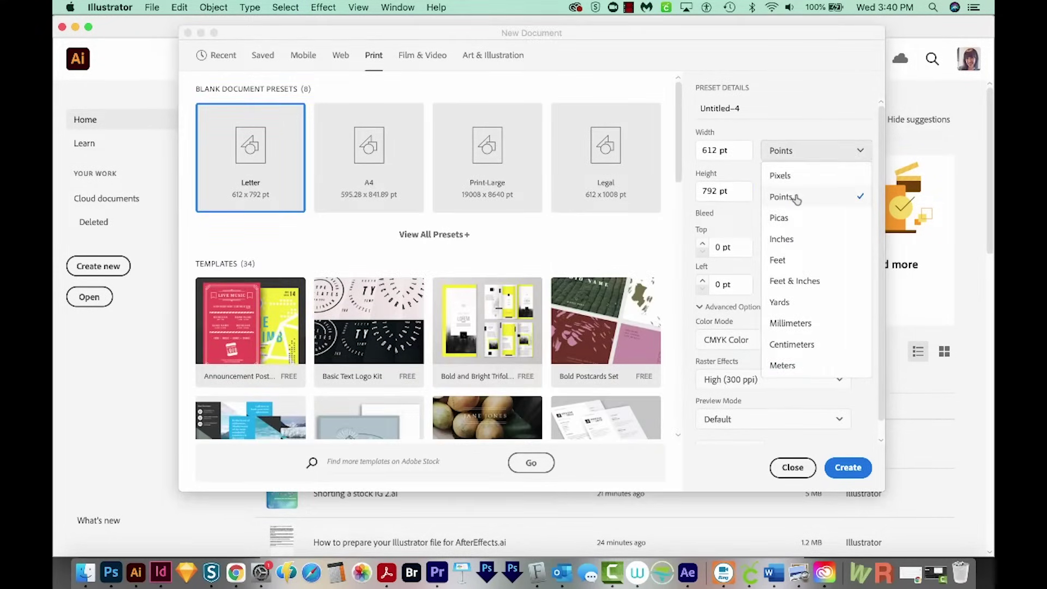
click(781, 177)
Set width and height to 500 px with 10 artboards and create the document.
click(736, 155)
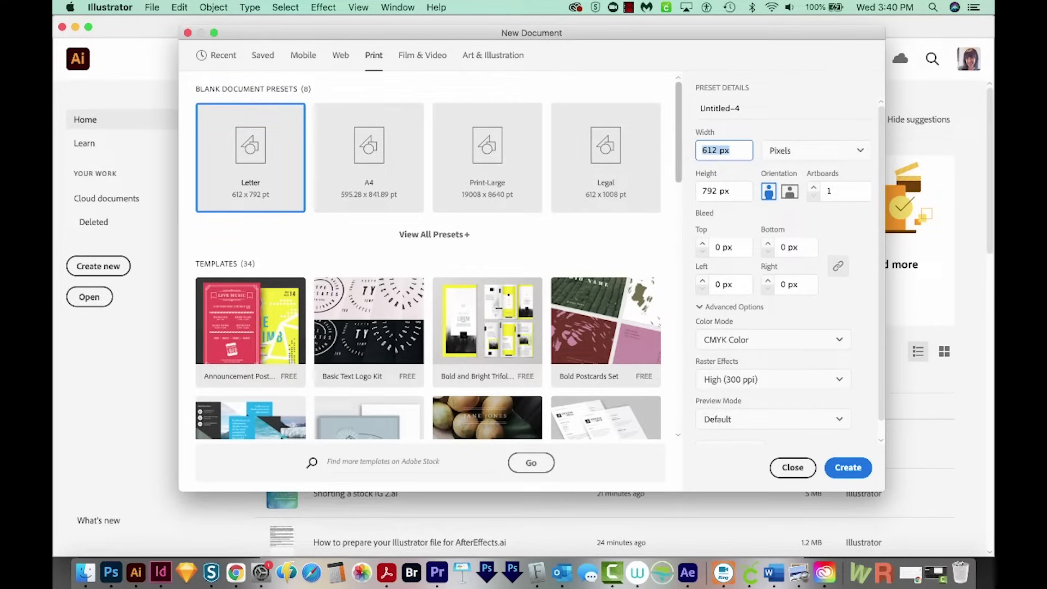
key(Tab)
key(Tab)
text(500)
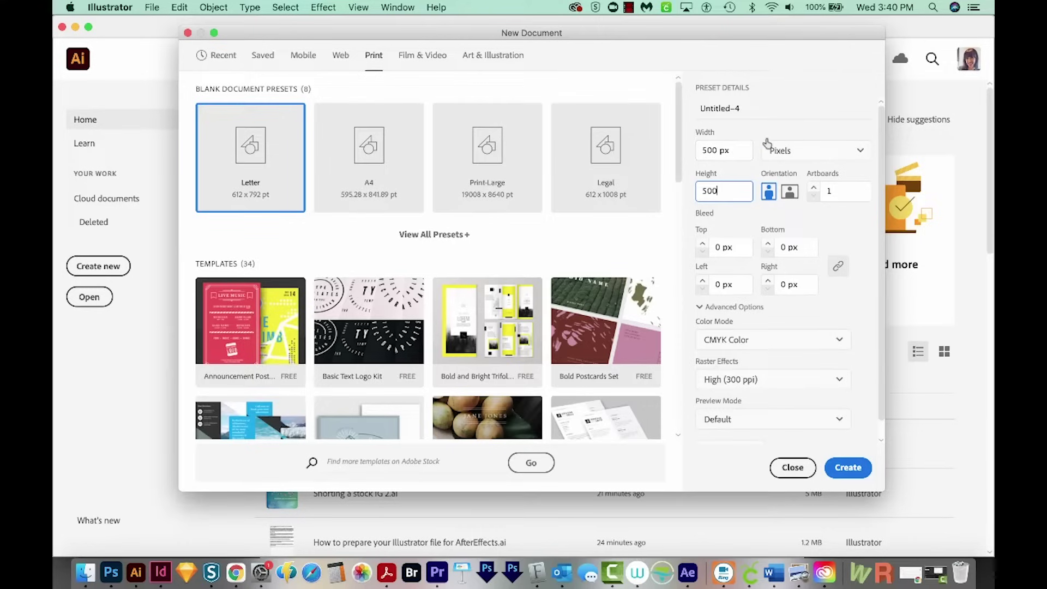
key(Tab)
text(10)
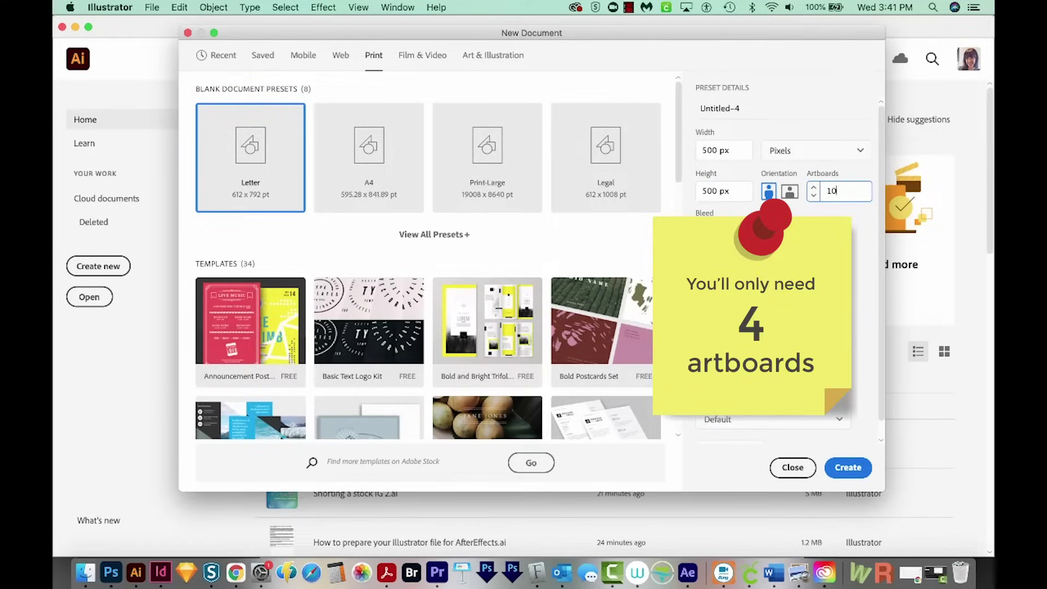
click(850, 472)
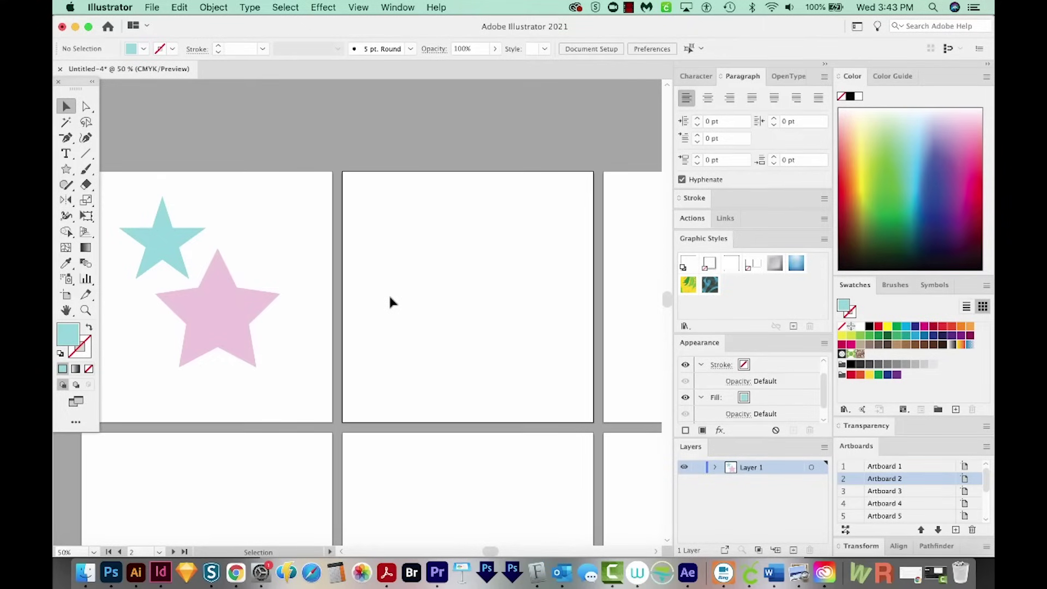
Draw a teal circle on the second artboard with the Ellipse tool.
key(l)
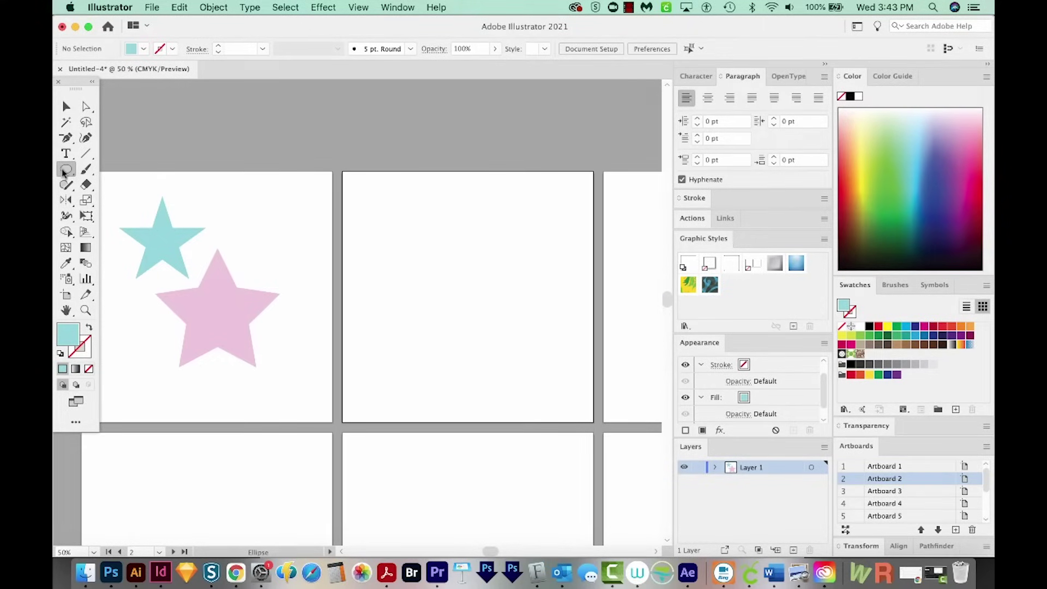
click(68, 171)
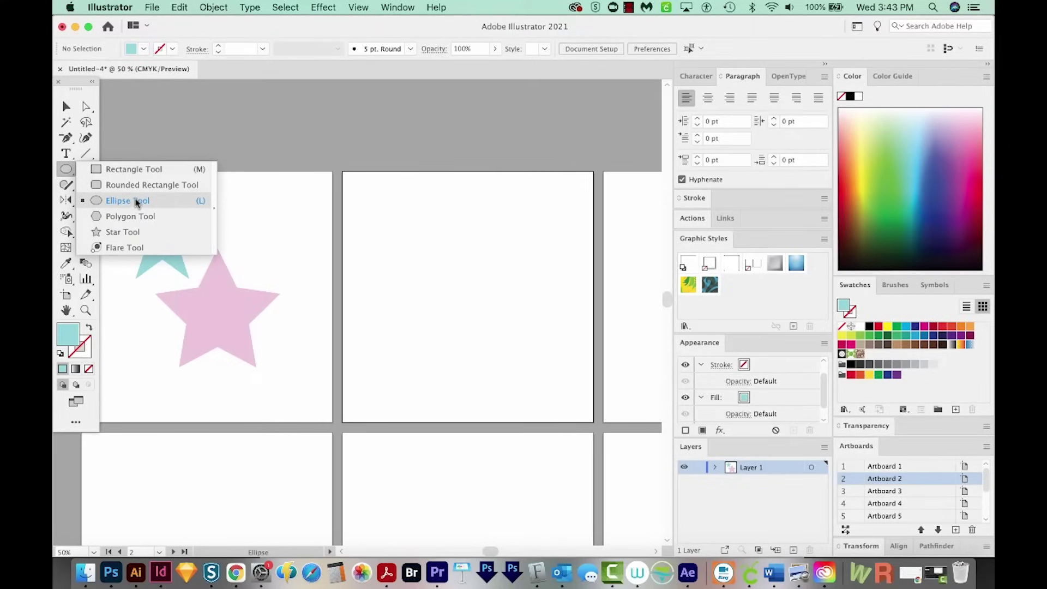
click(137, 203)
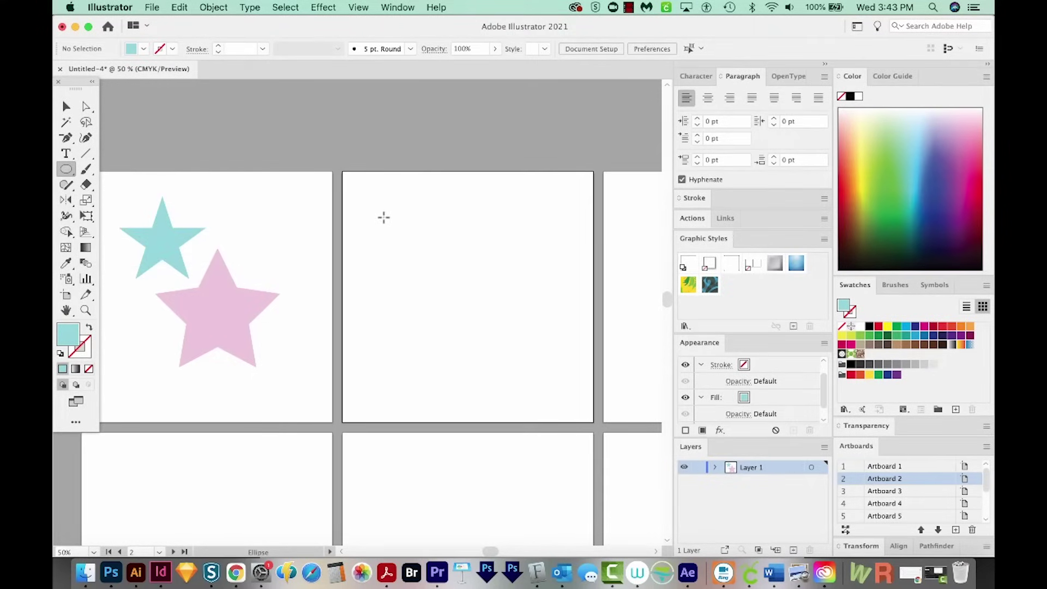
drag(387, 217, 493, 381)
click(68, 108)
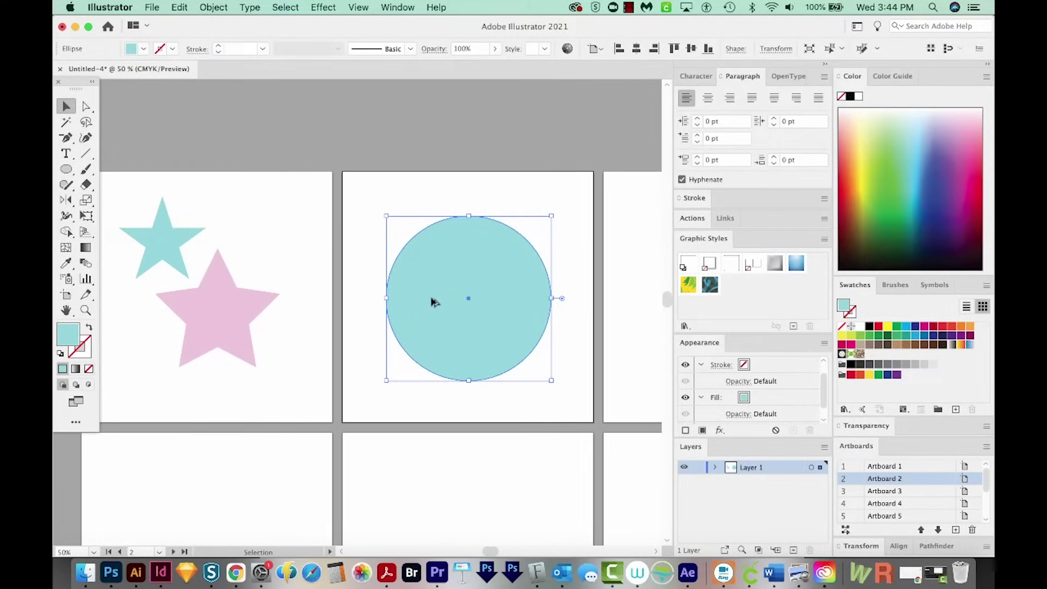
Duplicate the circle to the right, overlapping, and recolour the copy a deeper cyan.
drag(434, 302, 486, 303)
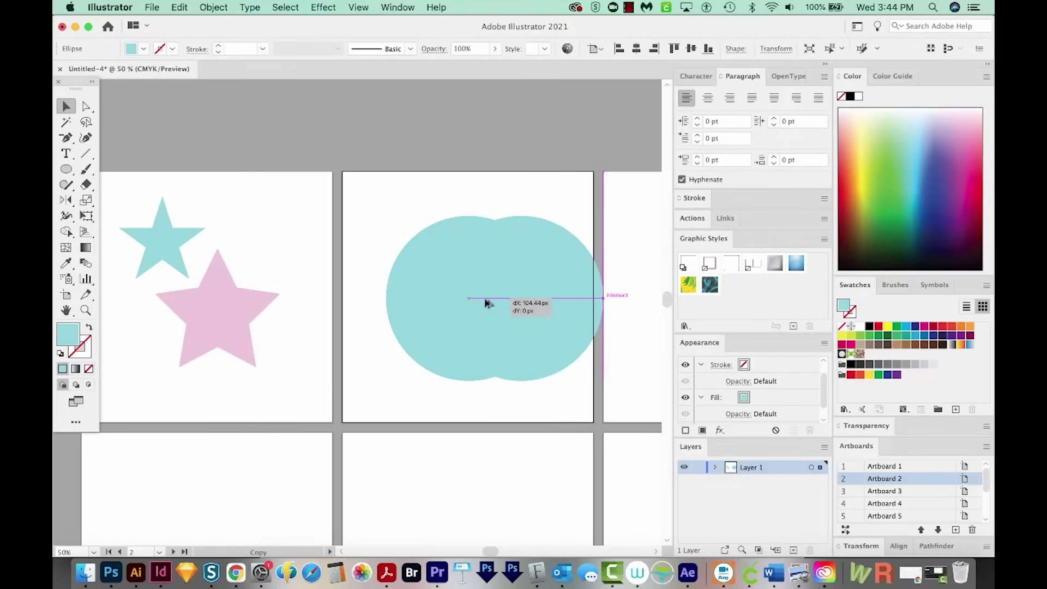
drag(486, 302, 485, 304)
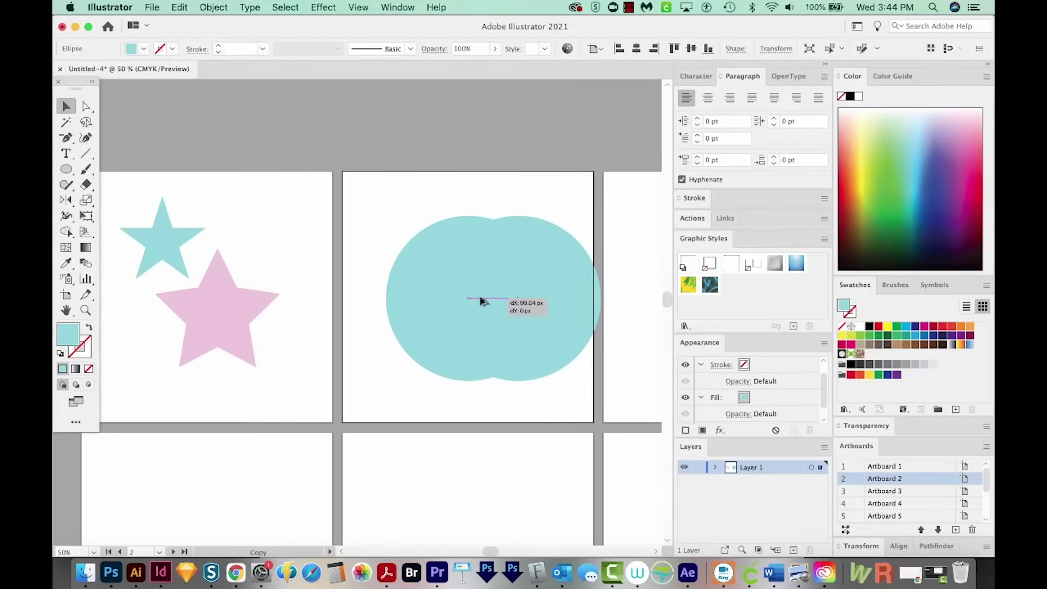
mouse_move(486, 303)
mouse_down()
mouse_move(494, 307)
mouse_move(484, 316)
mouse_up()
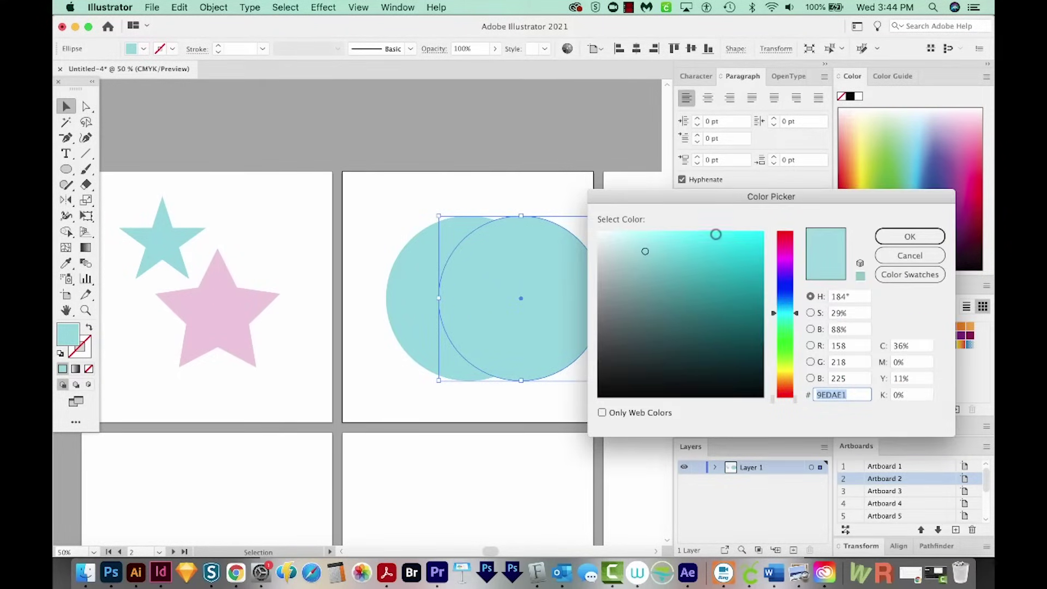
click(910, 236)
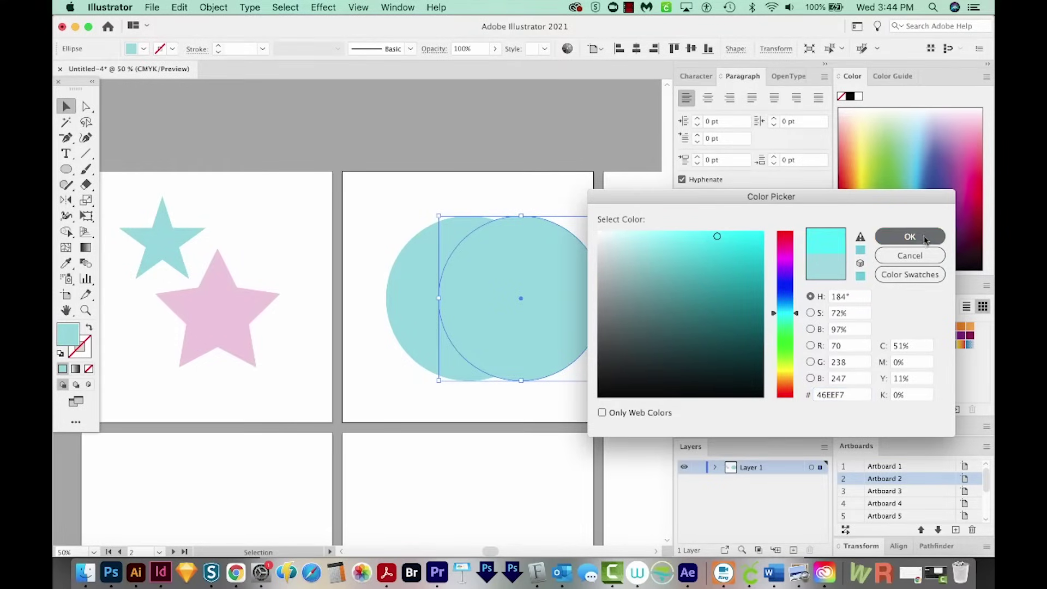
click(397, 169)
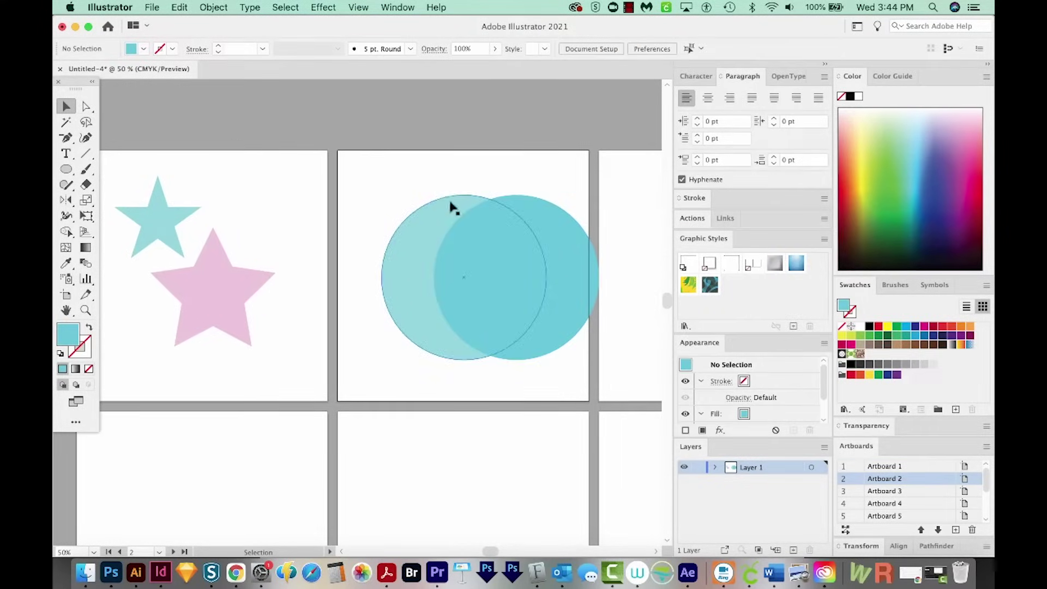
Shape-build the two circles into a crescent by removing the overlap and right part.
drag(409, 172, 563, 288)
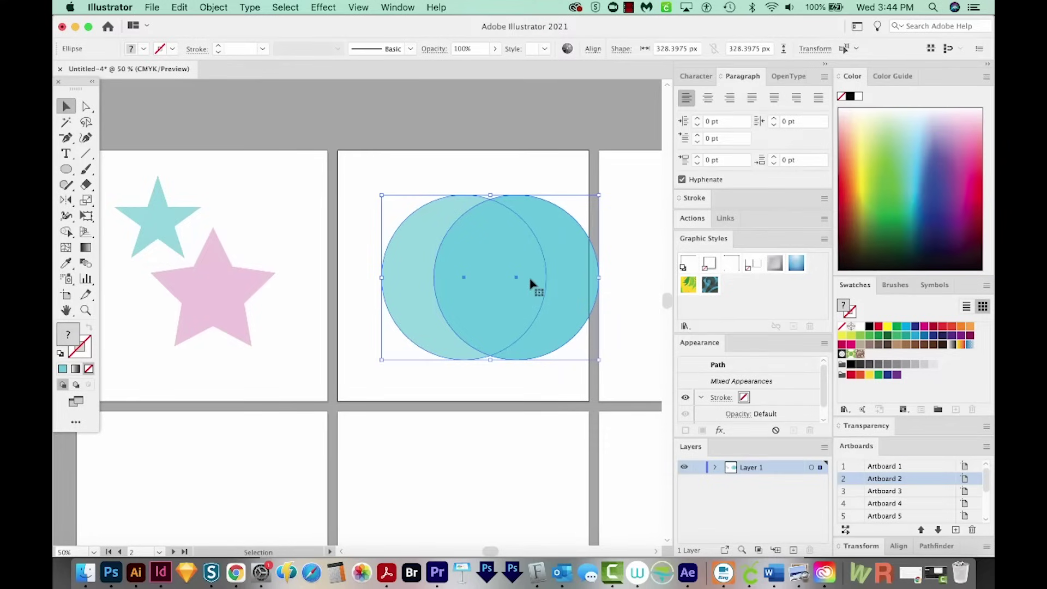
key(shift+m)
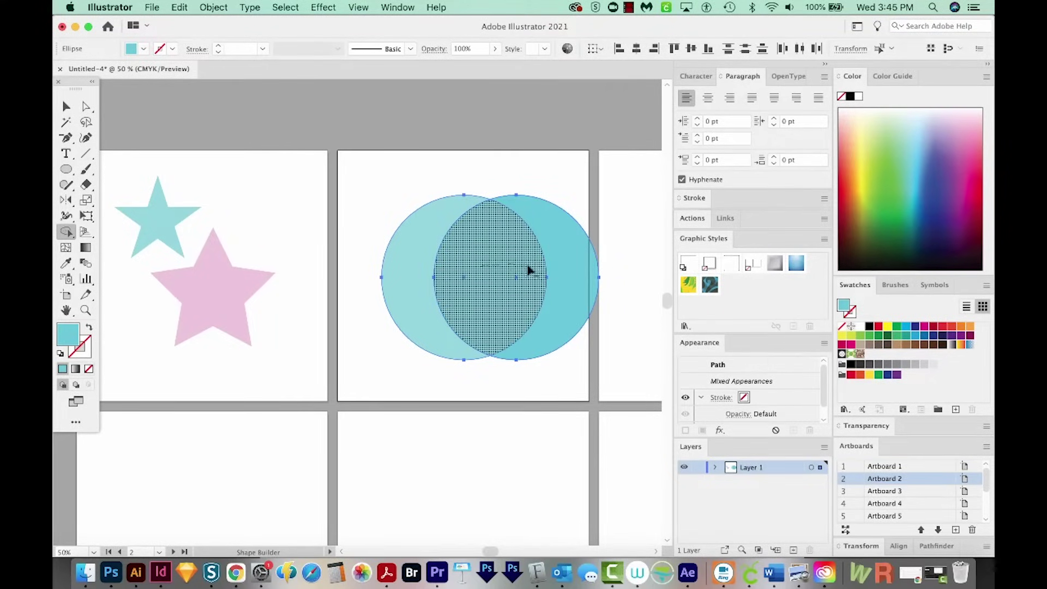
drag(528, 270, 579, 271)
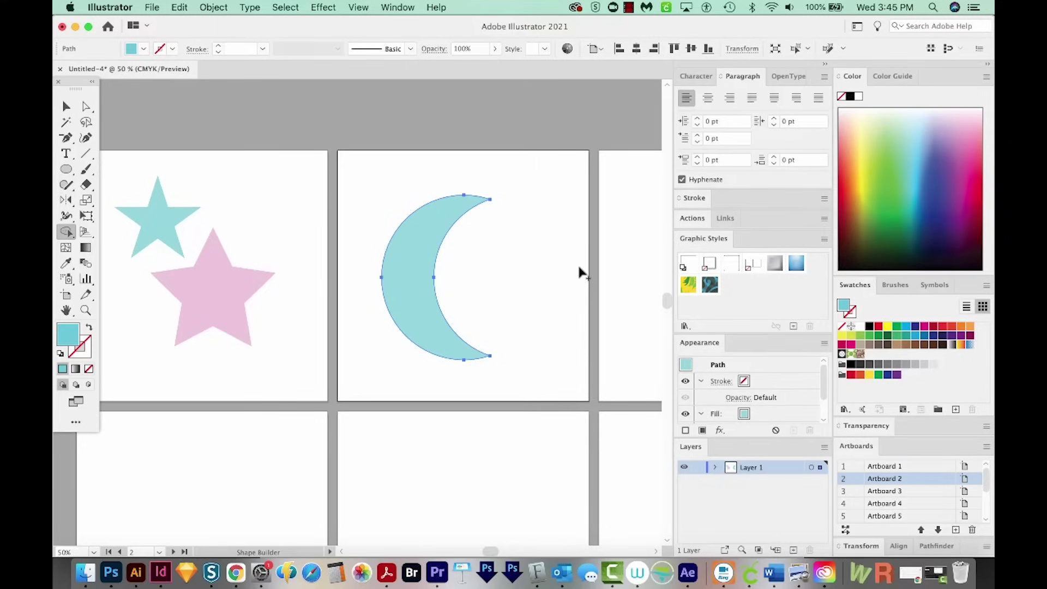
key(v)
click(477, 276)
drag(400, 287, 423, 285)
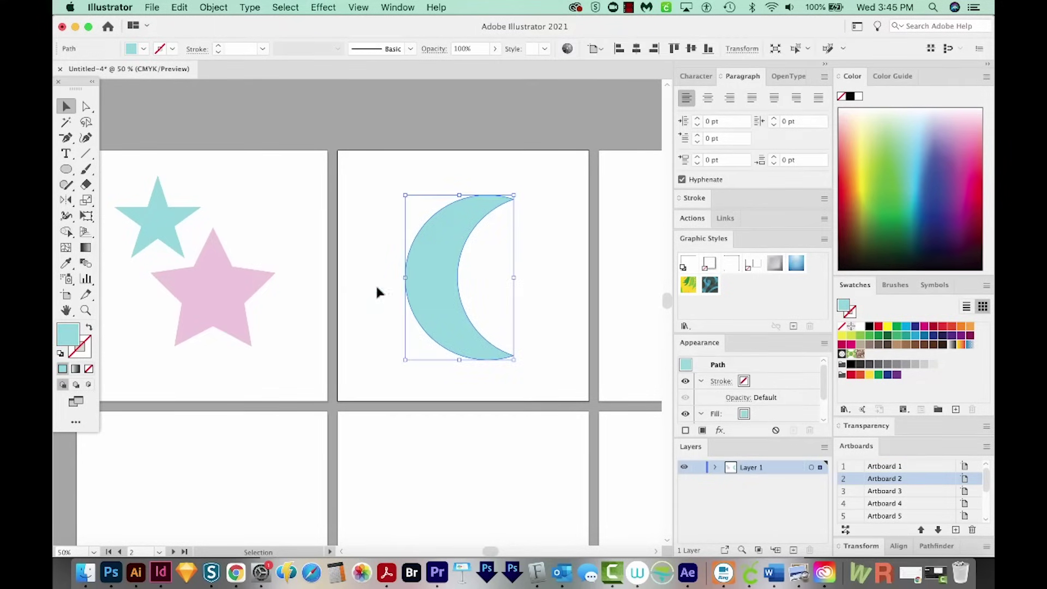
Fill the crescent moon with a pale yellow from the colour picker.
double_click(67, 336)
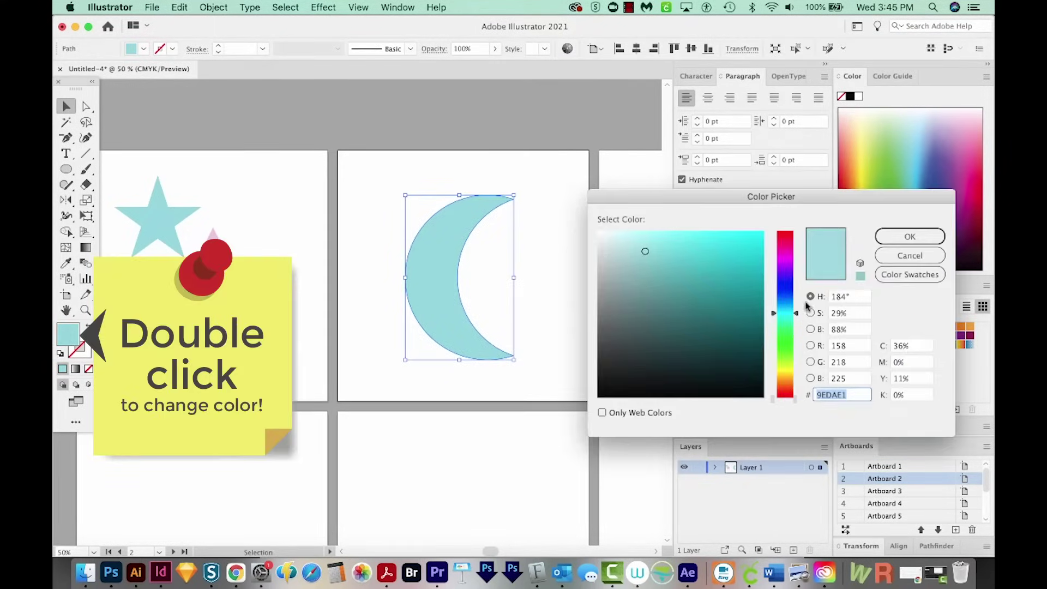
click(796, 370)
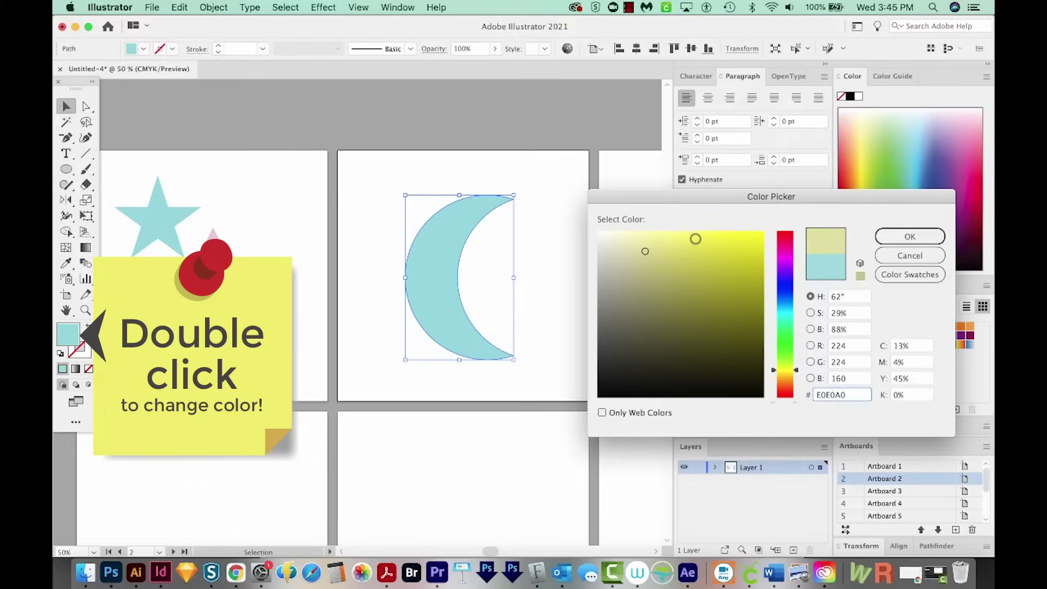
click(910, 236)
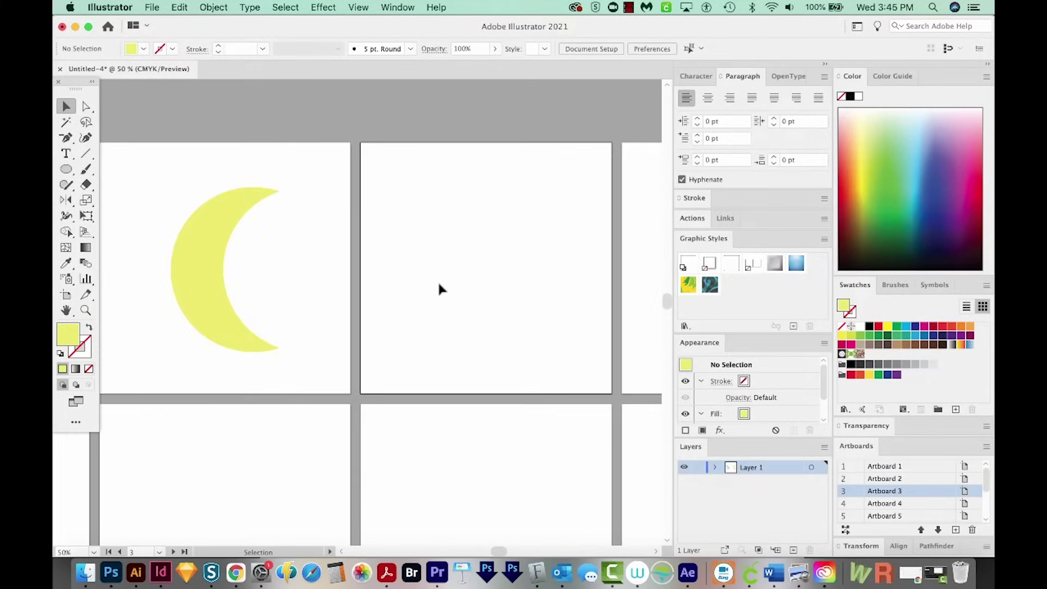
Draw a yellow circle on the third artboard and duplicate it right with a green fill.
key(l)
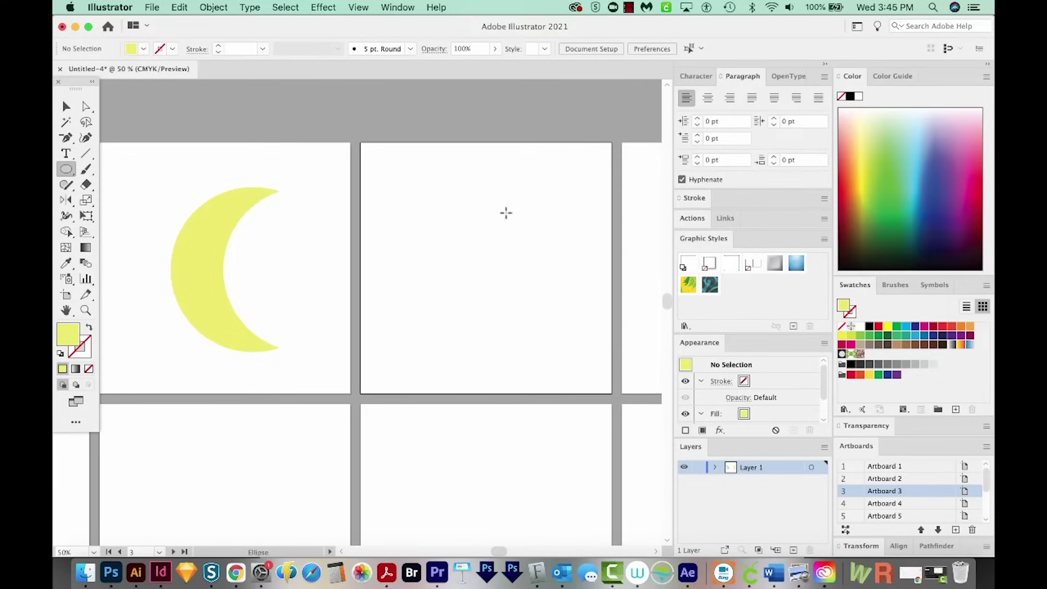
drag(400, 199, 469, 309)
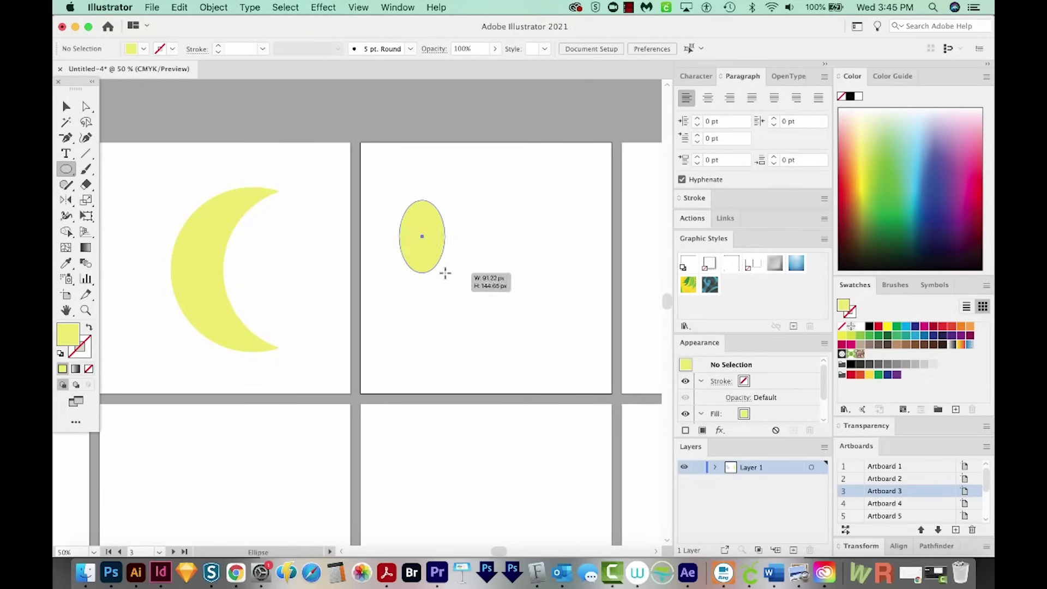
drag(468, 309, 489, 340)
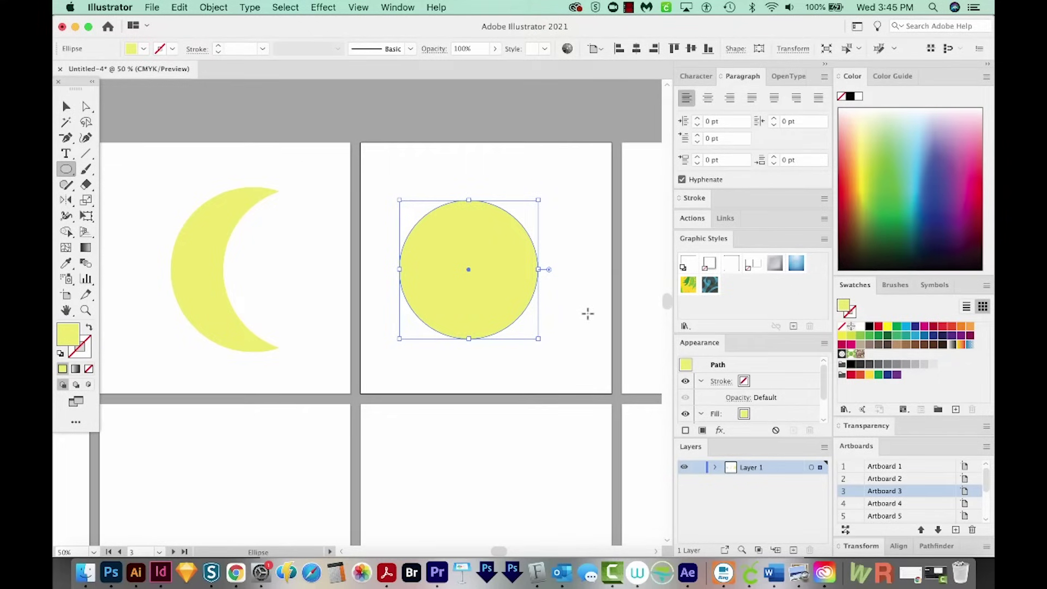
key(v)
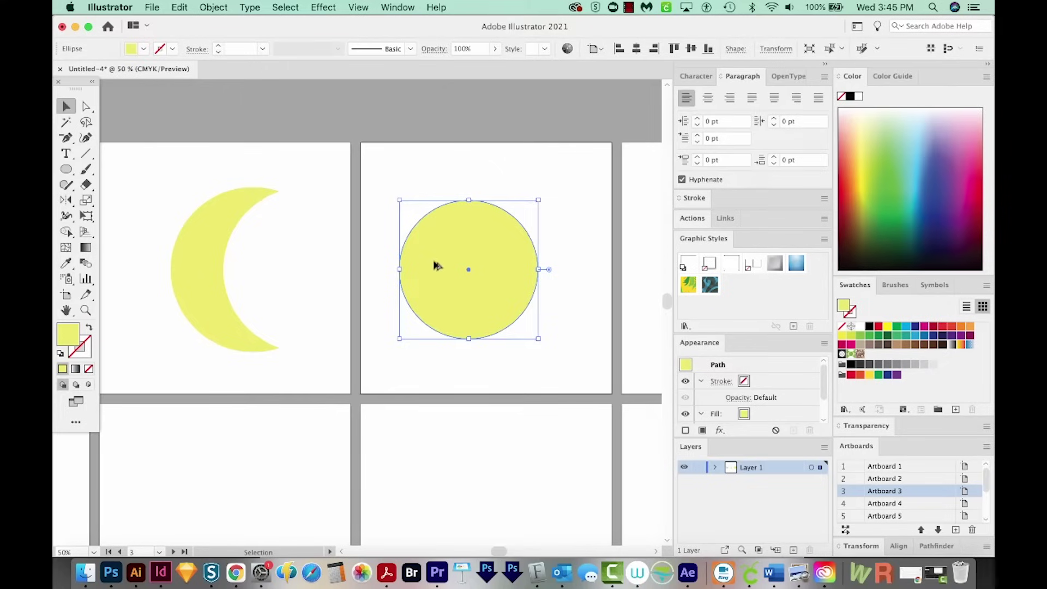
drag(436, 264, 490, 269)
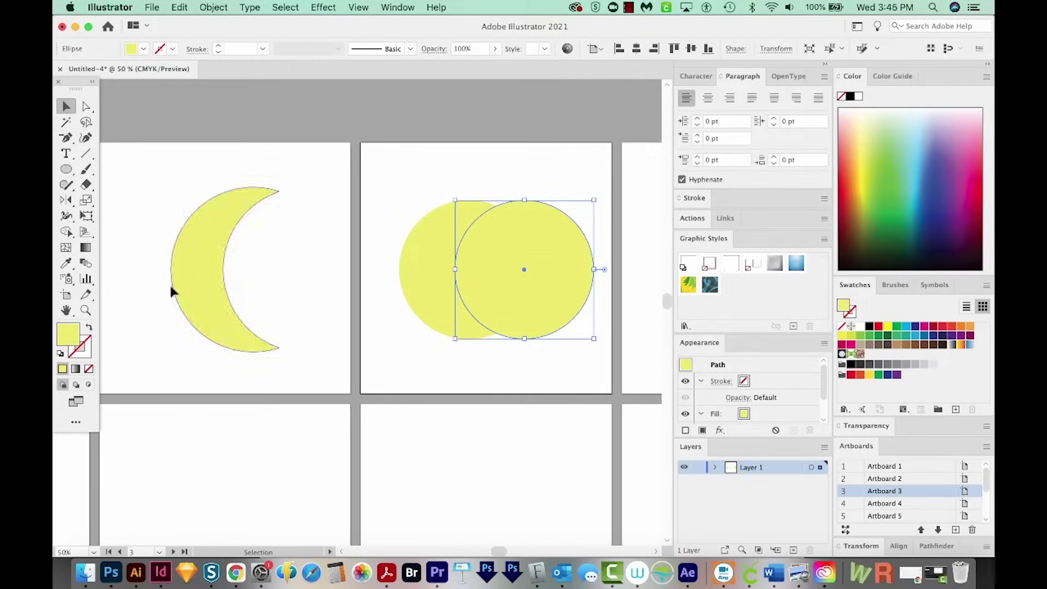
click(889, 143)
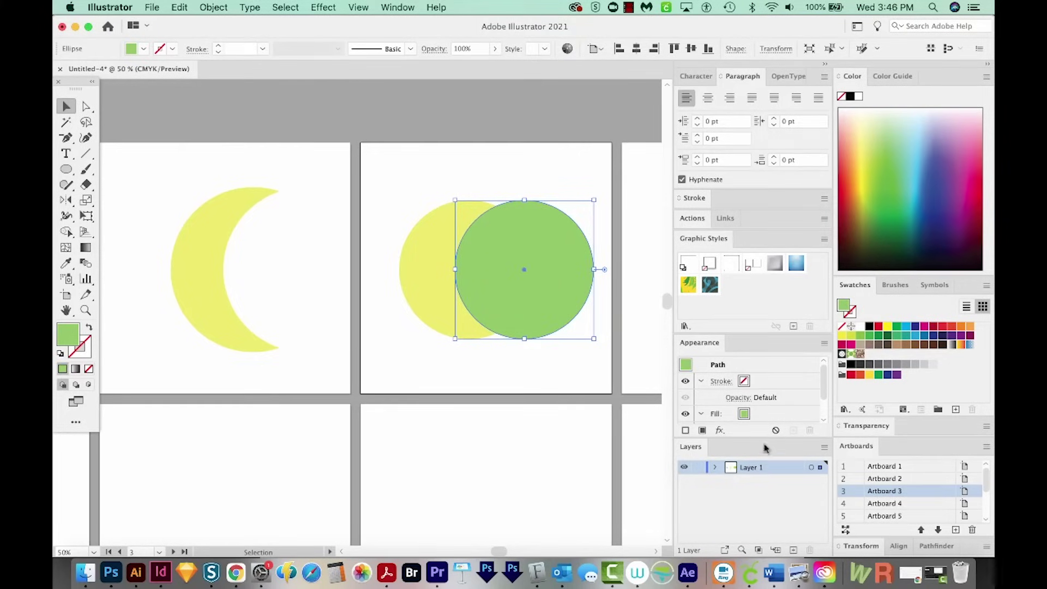
Shape-build the overlapping circles into a green lens by deleting both outer crescents.
click(392, 7)
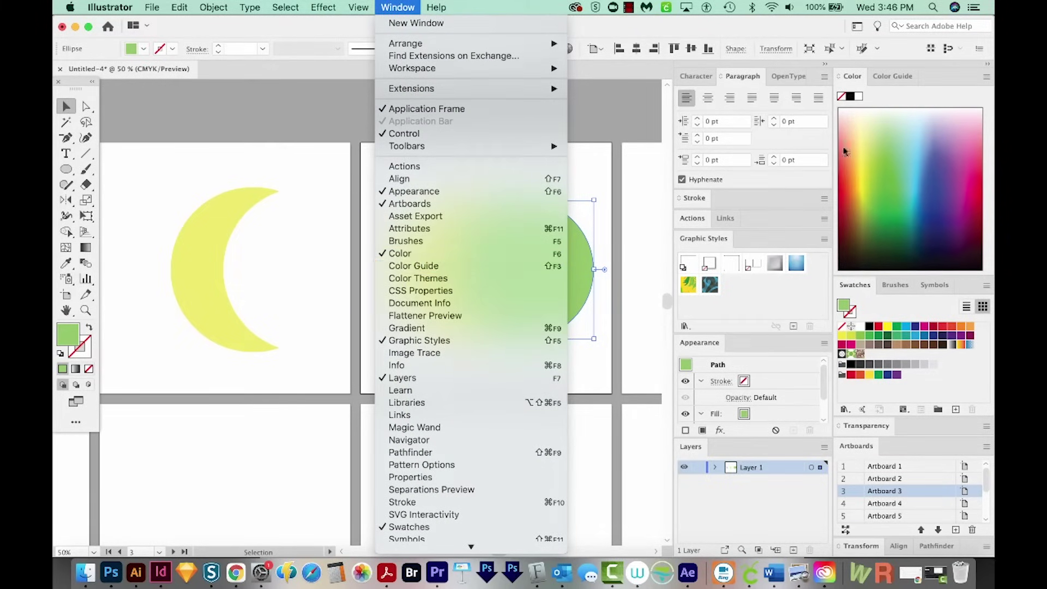
click(538, 190)
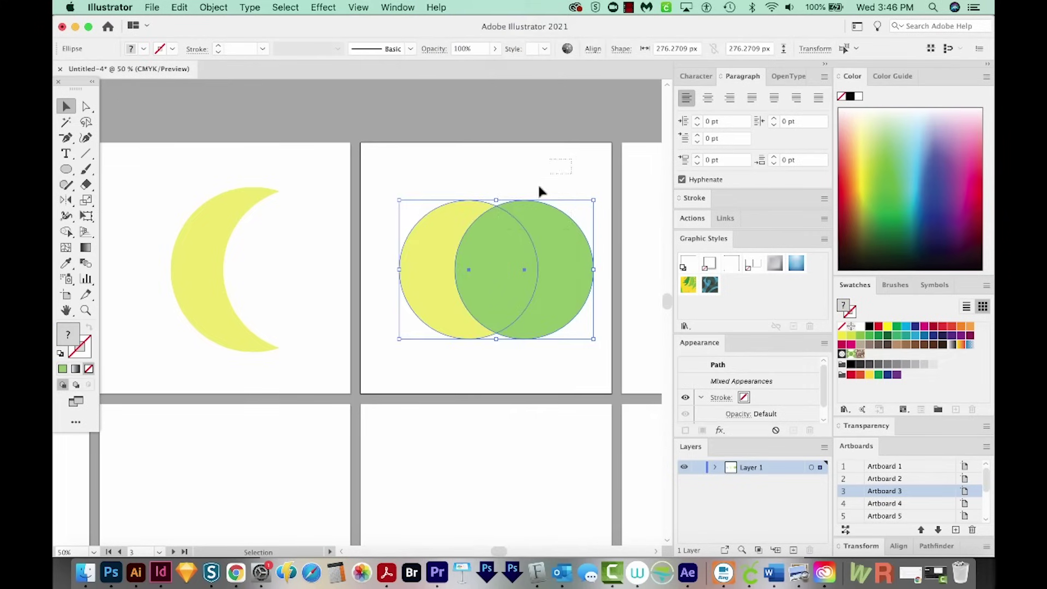
key(/)
key(shift+m)
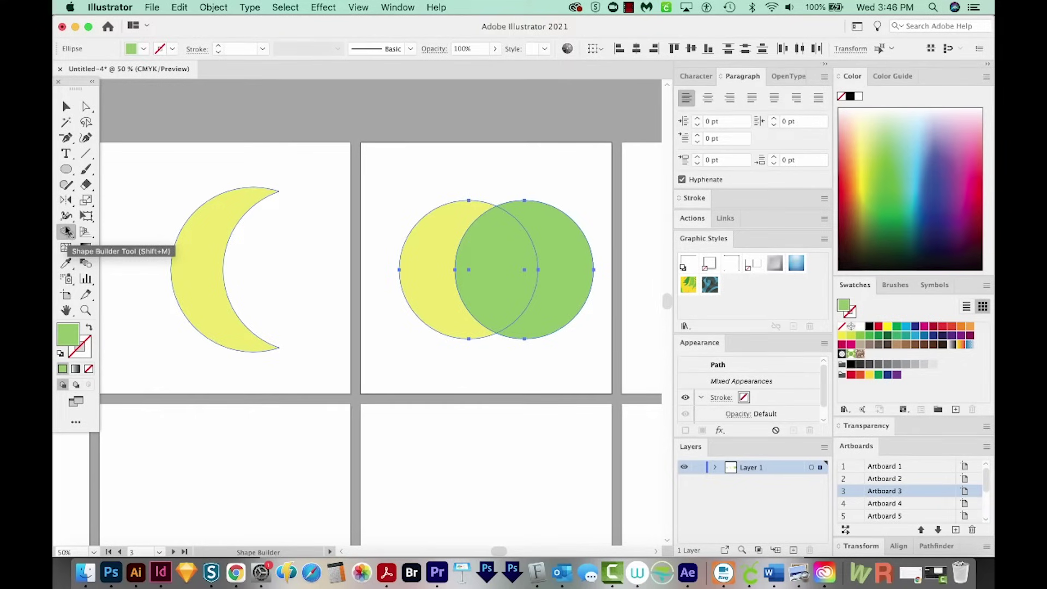
alt+click(442, 261)
alt+click(555, 244)
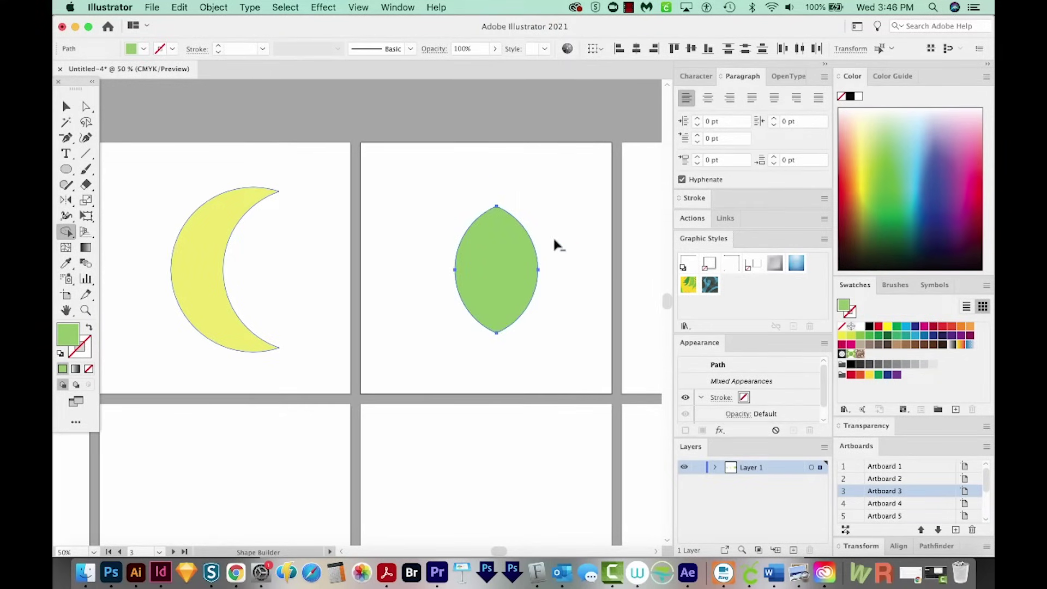
key(v)
Draw a straight pen stem from the leaf's top point down below the leaf.
drag(495, 282, 493, 267)
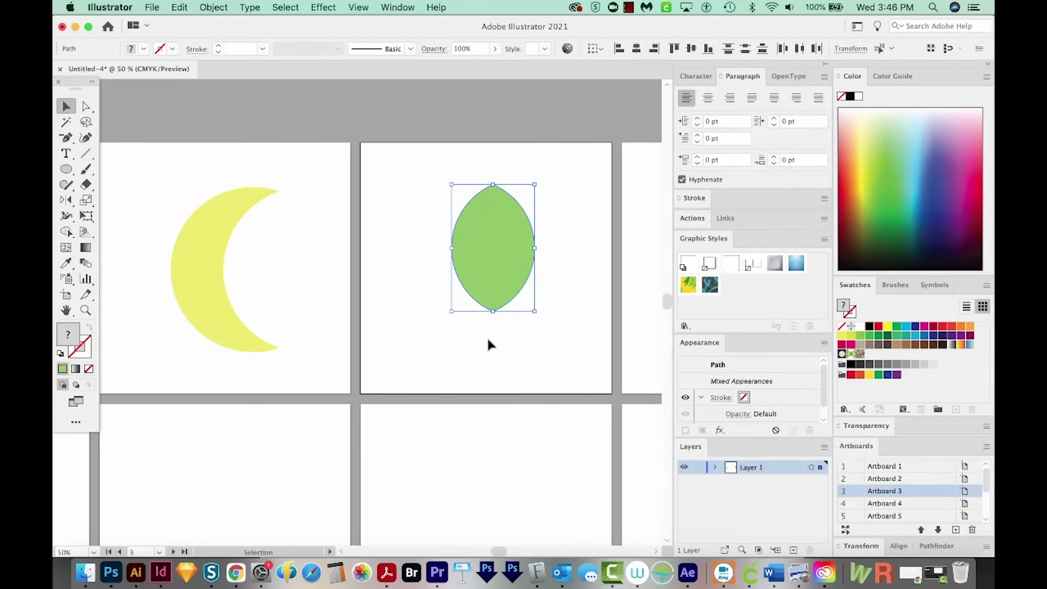
key(p)
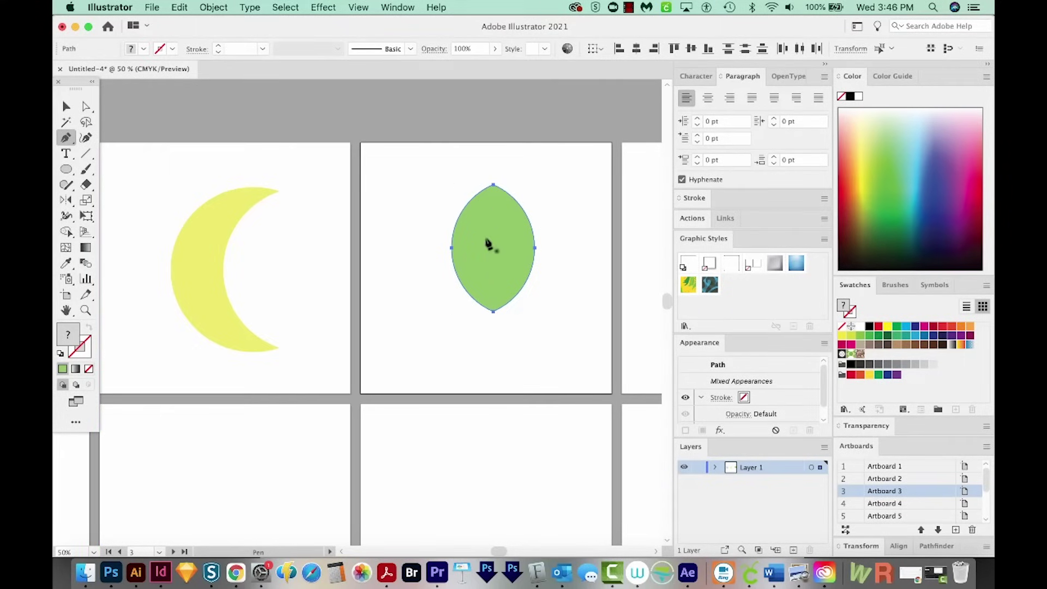
key(ctrl)
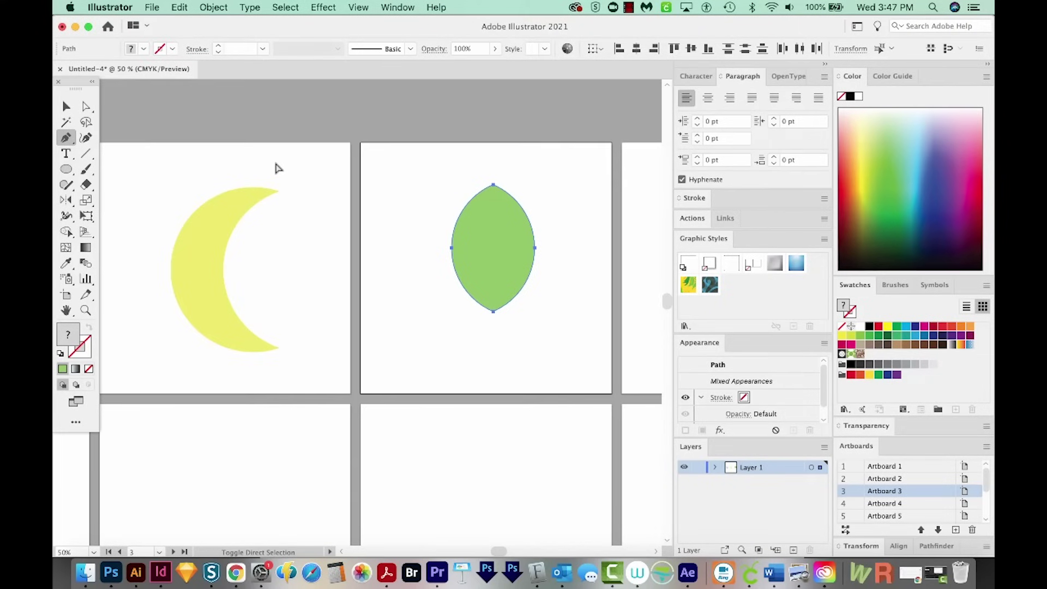
ctrl+click(276, 167)
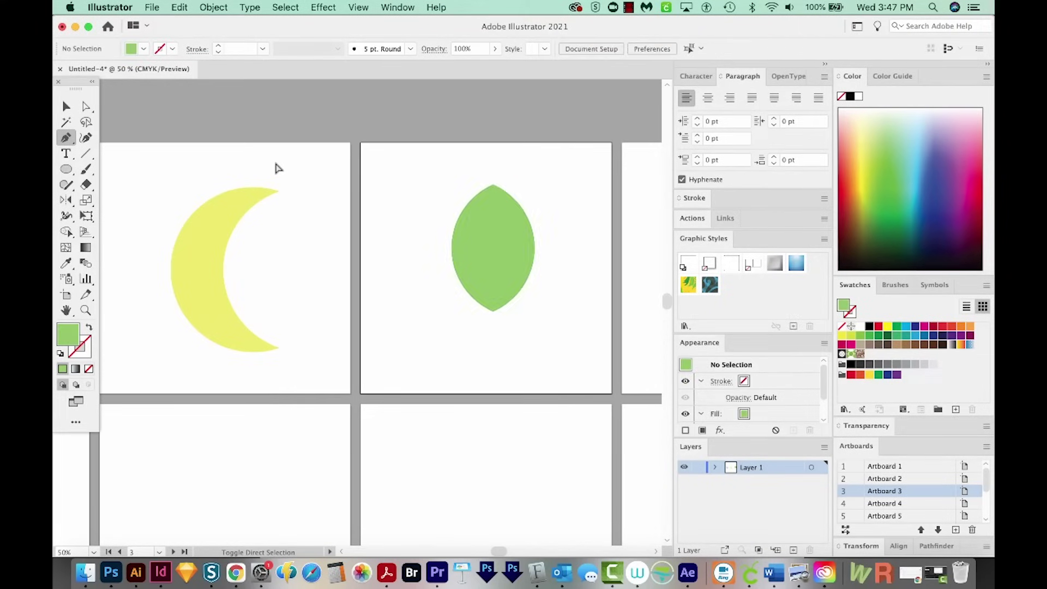
click(493, 186)
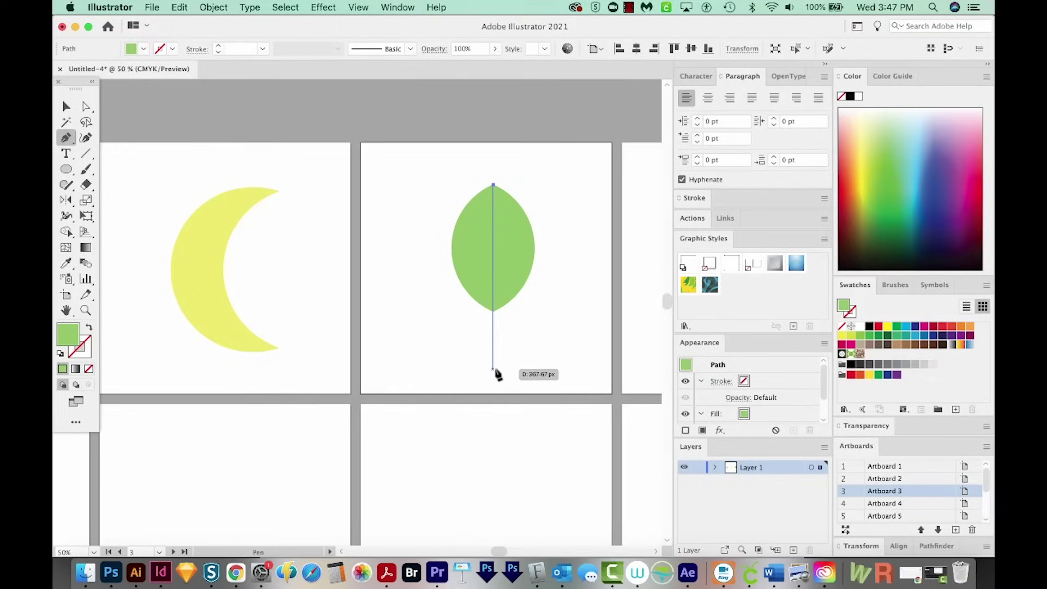
click(493, 369)
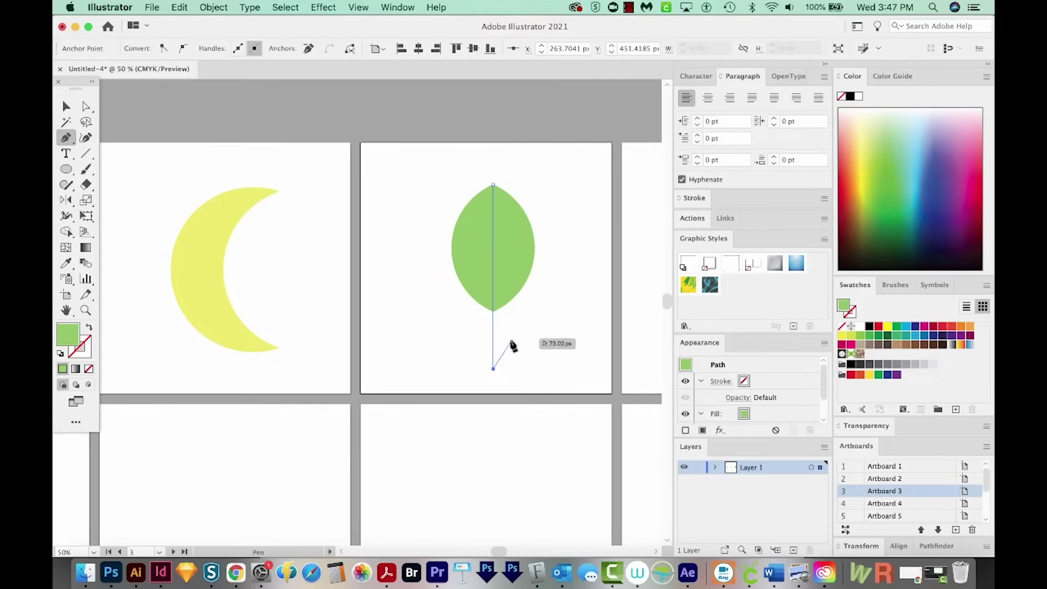
Reset the stem to default colours and remove its fill, keeping a thin black stroke.
key(d)
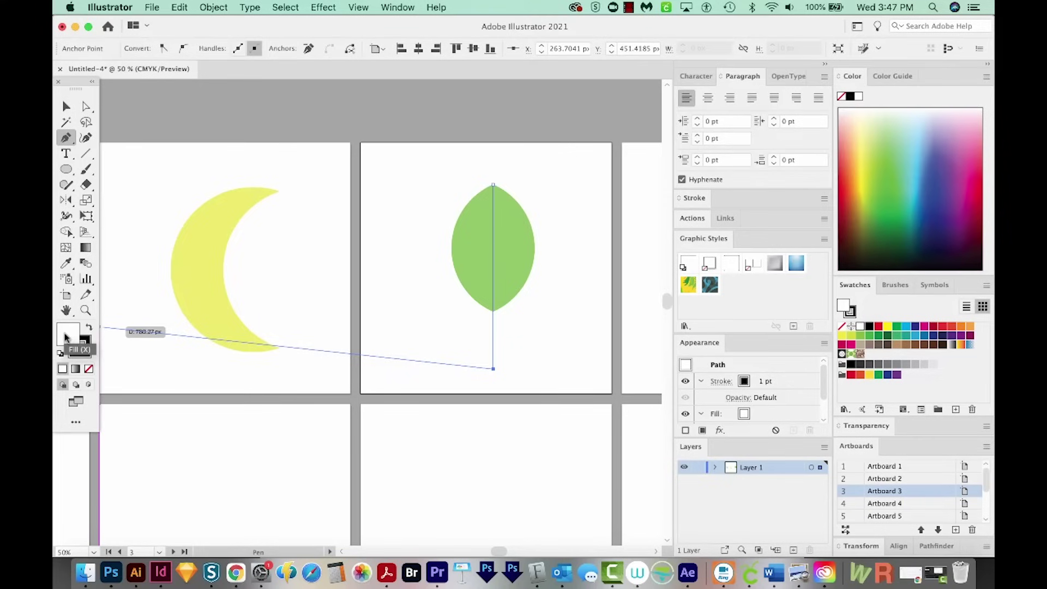
click(88, 369)
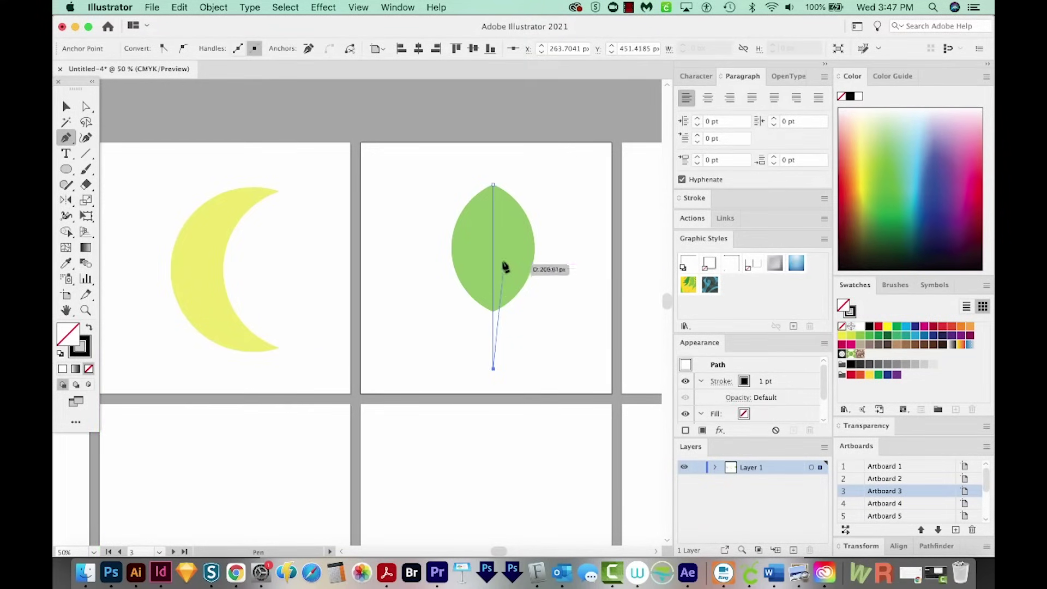
click(323, 8)
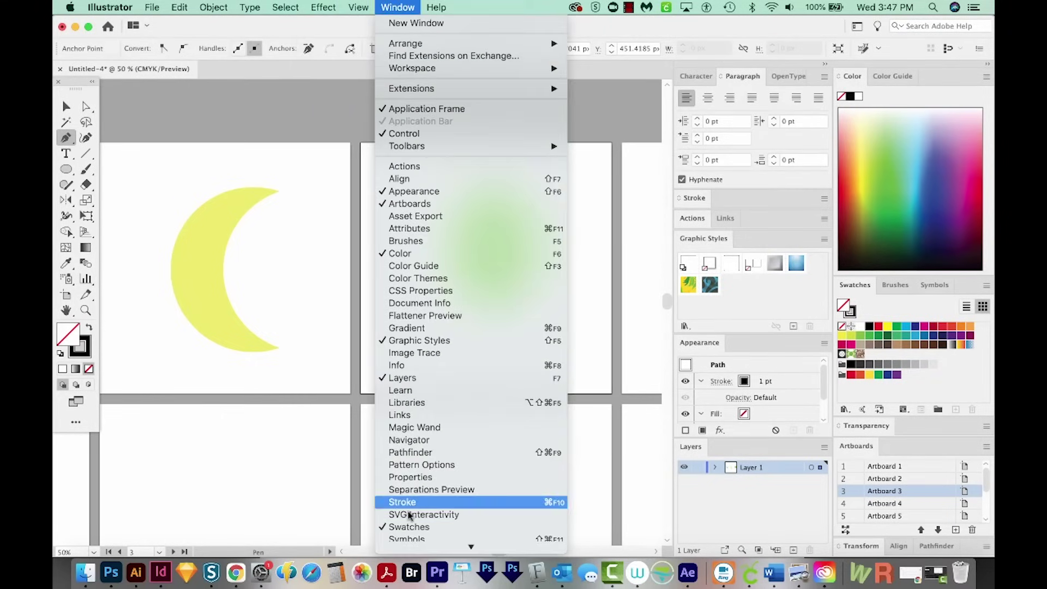
Raise the stem's stroke weight, then give the leaf a 17 pt black stroke.
click(401, 502)
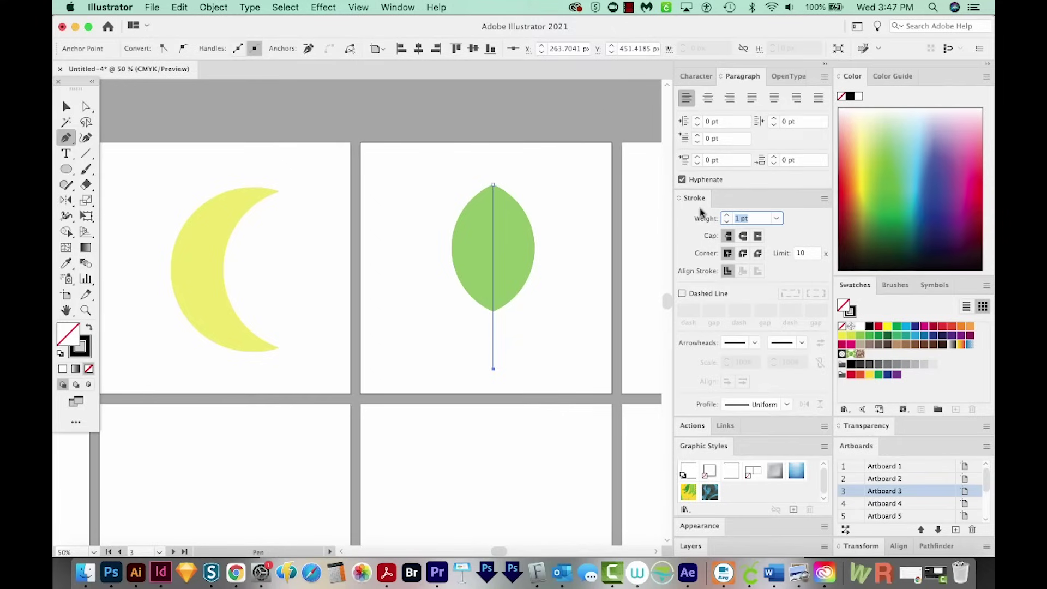
key(Up)
key(Up)
key(Up)
key(Up)
key(Up)
key(Up)
key(Up)
key(Up)
key(Up)
key(Up)
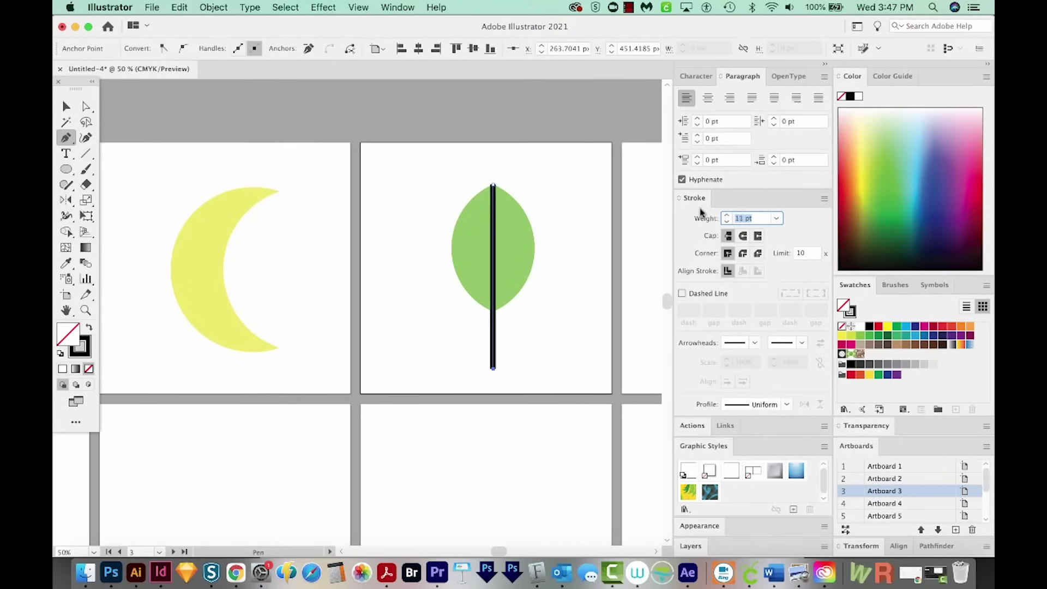
key(Up)
key(Up)
key(Up)
key(Up)
key(Up)
key(Up)
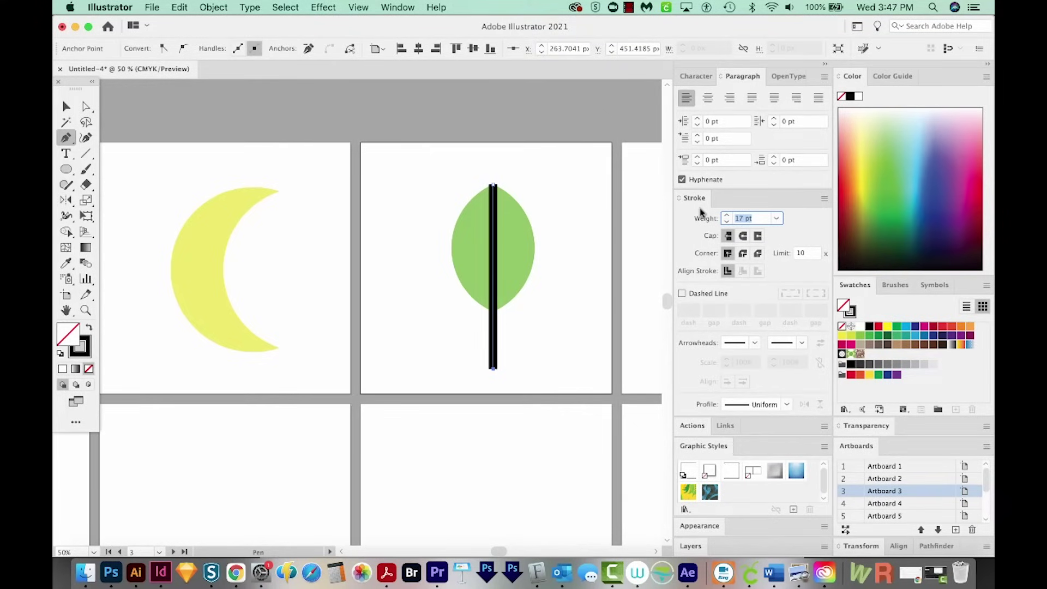
key(v)
click(515, 255)
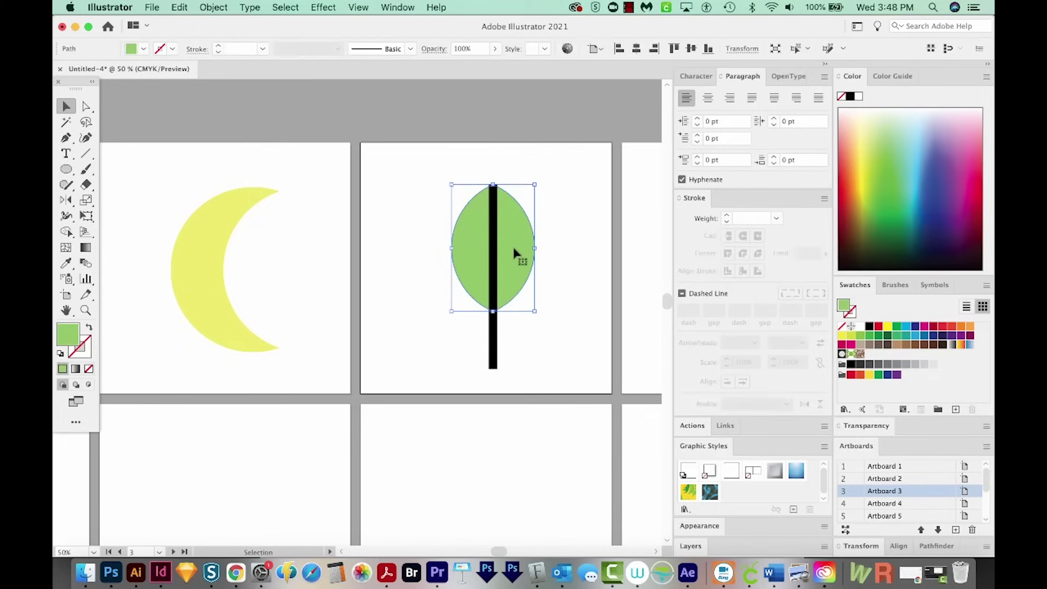
click(752, 218)
text(17)
key(Return)
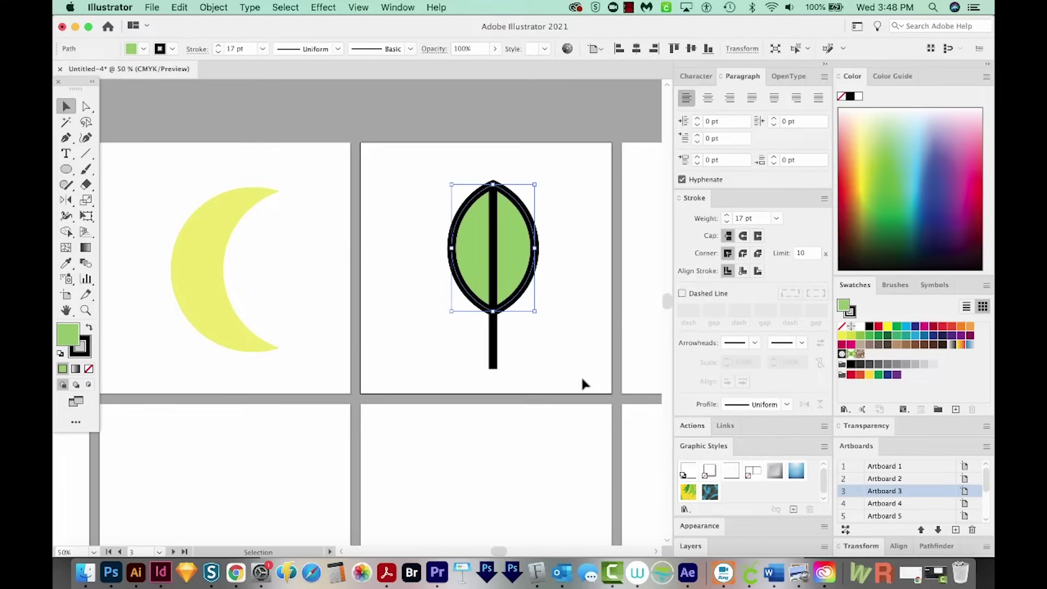
Marquee-select the leaf and stem together to check them, then deselect.
click(591, 356)
drag(536, 221, 380, 345)
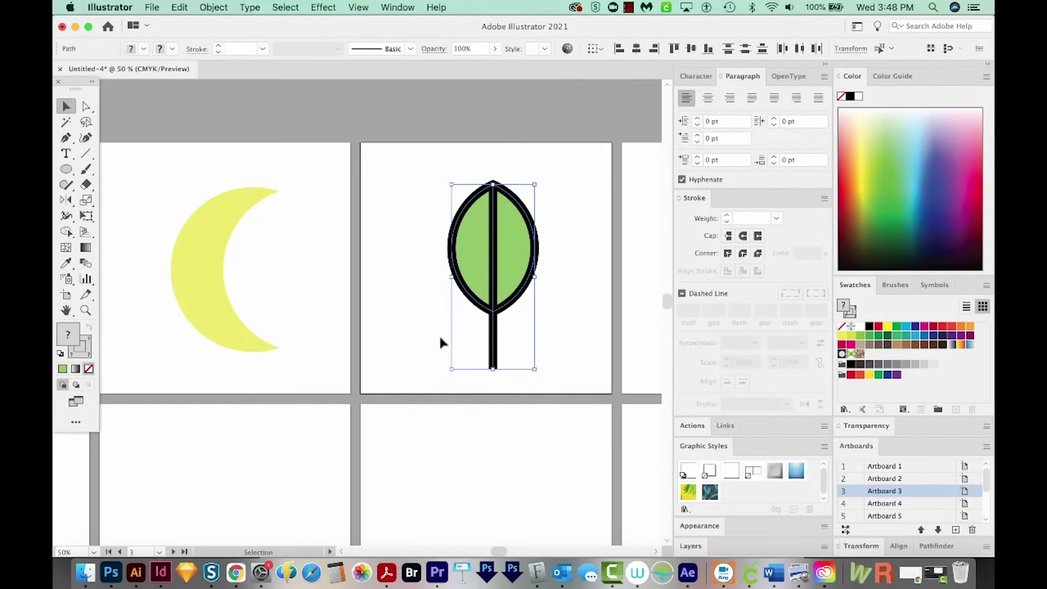
drag(598, 186, 413, 313)
click(576, 310)
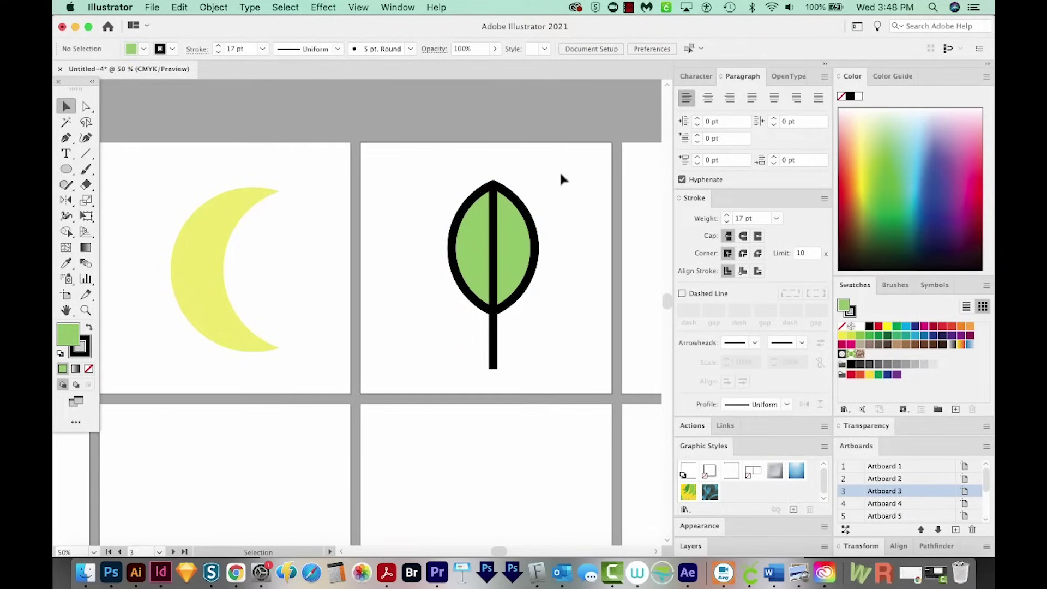
Group the leaf with its stem and rotate the group about 45° clockwise.
key(super+z)
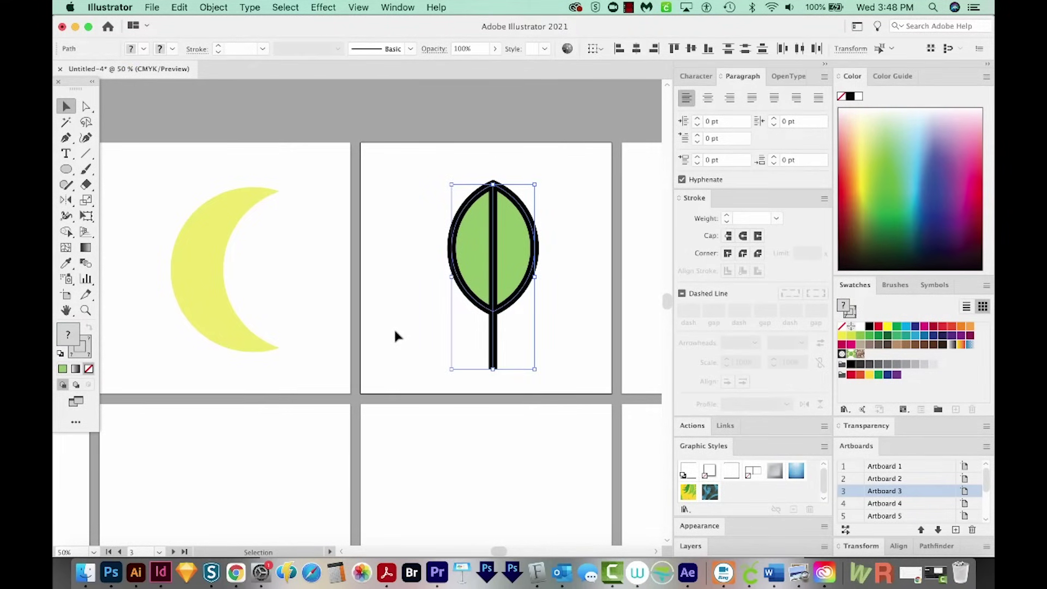
key(super+z)
key(super+shift+z)
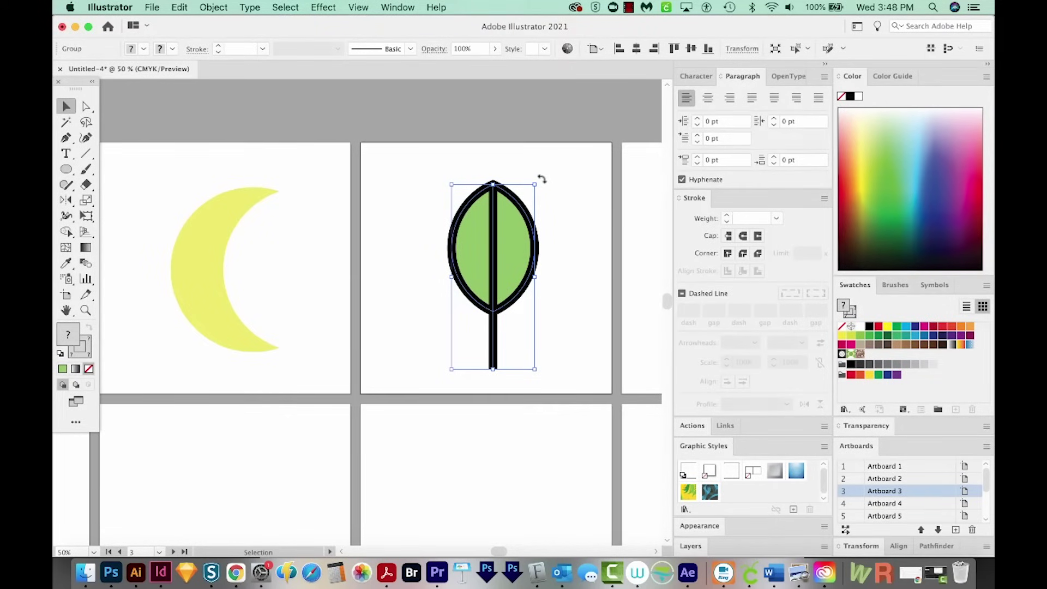
drag(568, 208, 588, 229)
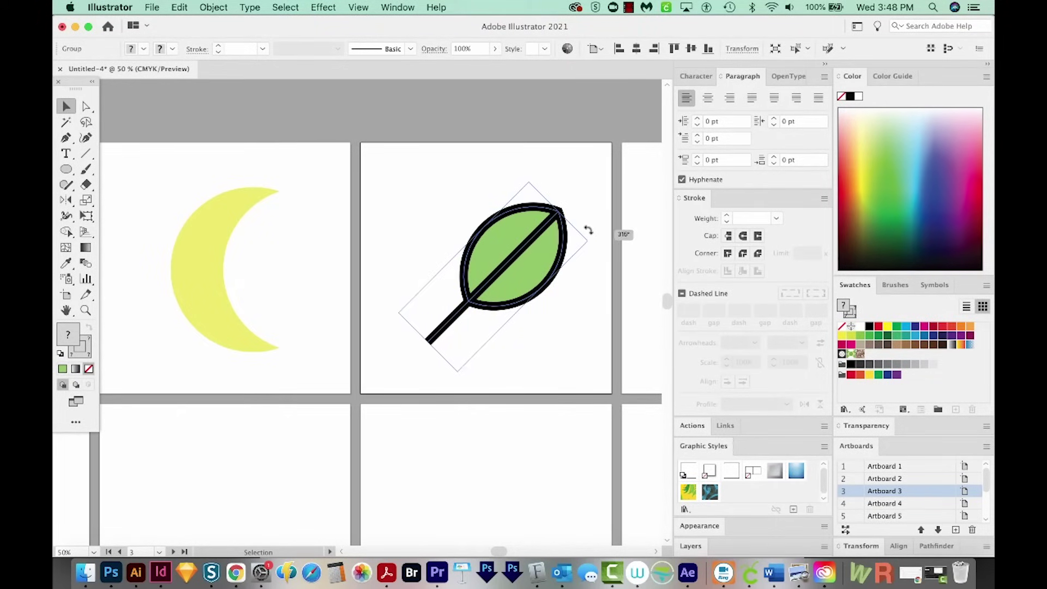
drag(523, 287, 272, 276)
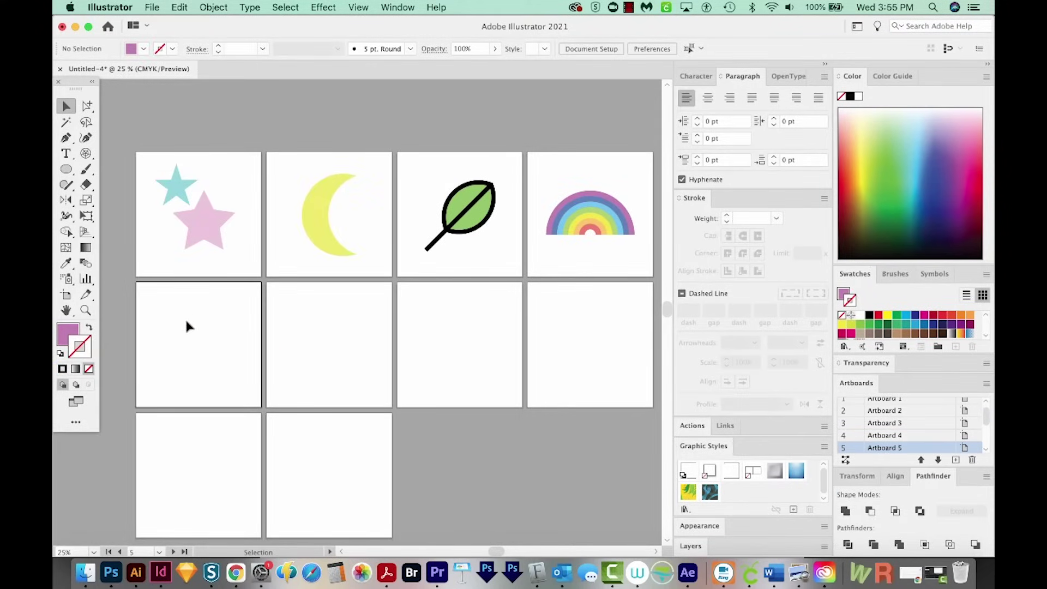
Zoom to the fifth artboard and drag out a pie graph area with the Pie Graph tool.
key(z)
drag(188, 325, 269, 423)
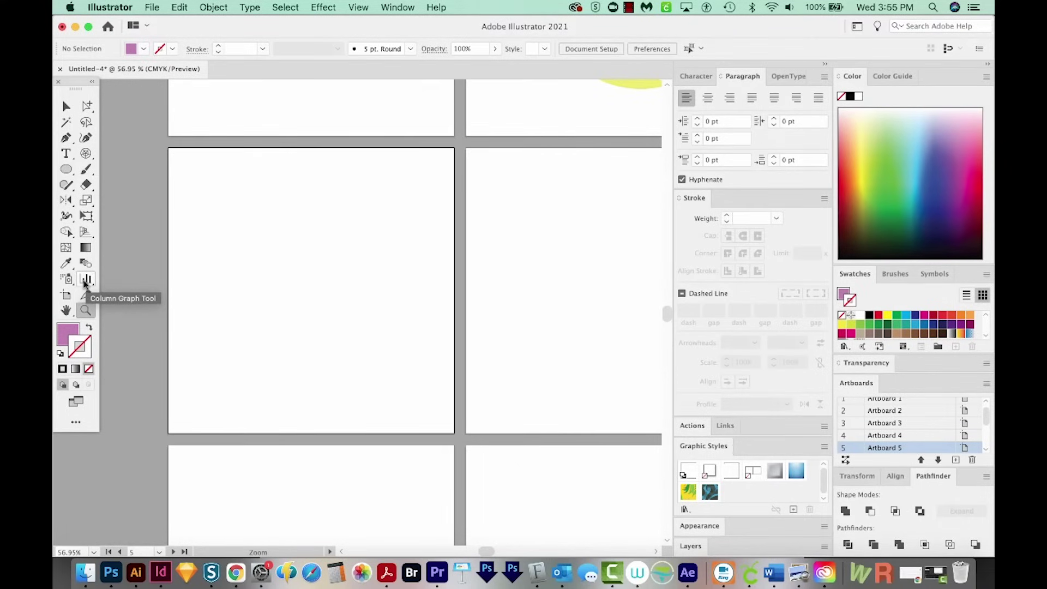
drag(86, 280, 140, 392)
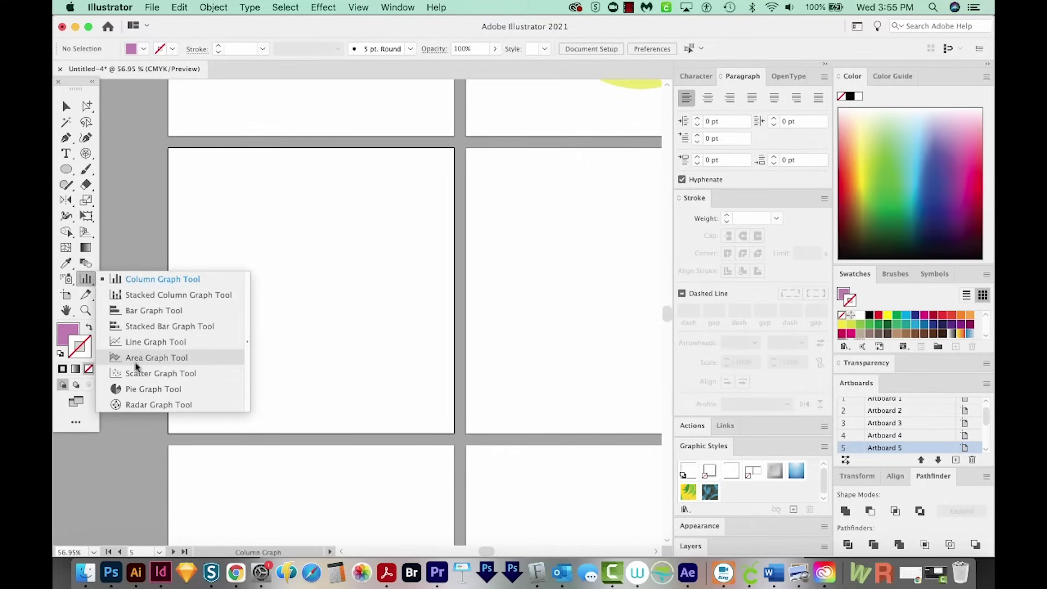
click(141, 391)
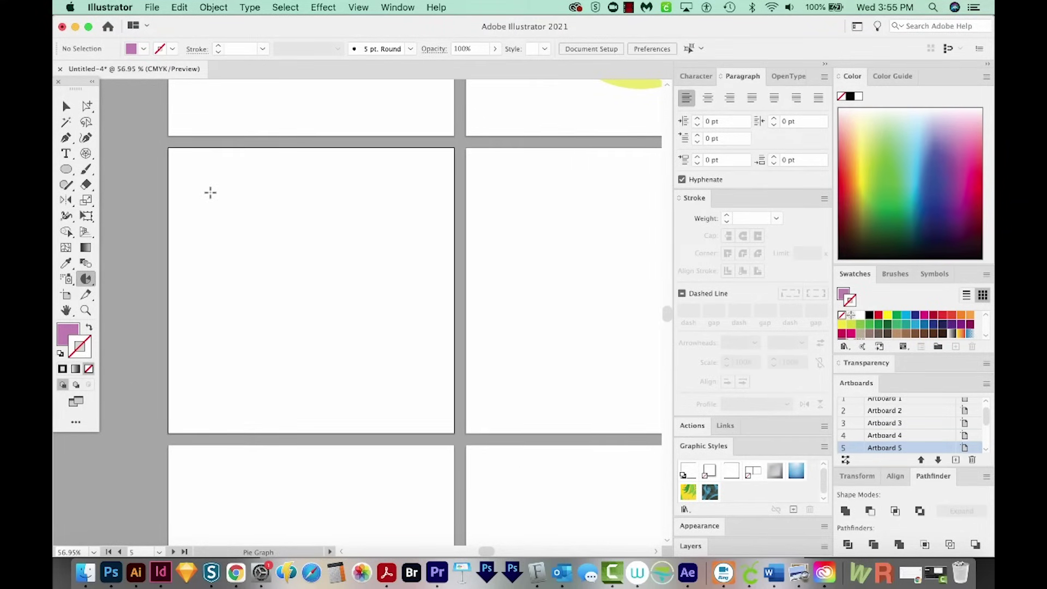
drag(210, 192, 295, 384)
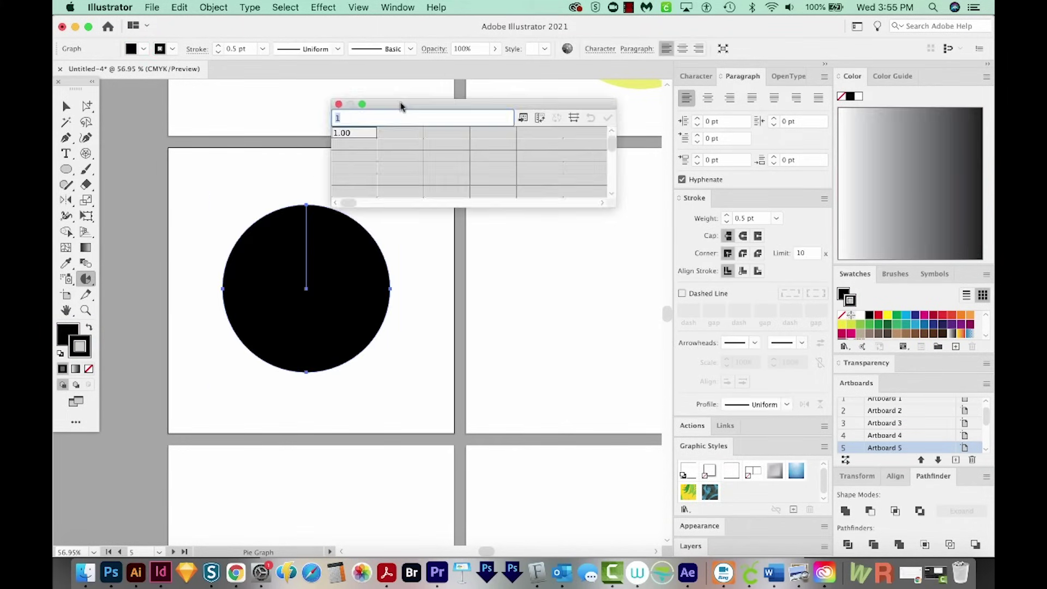
text(55)
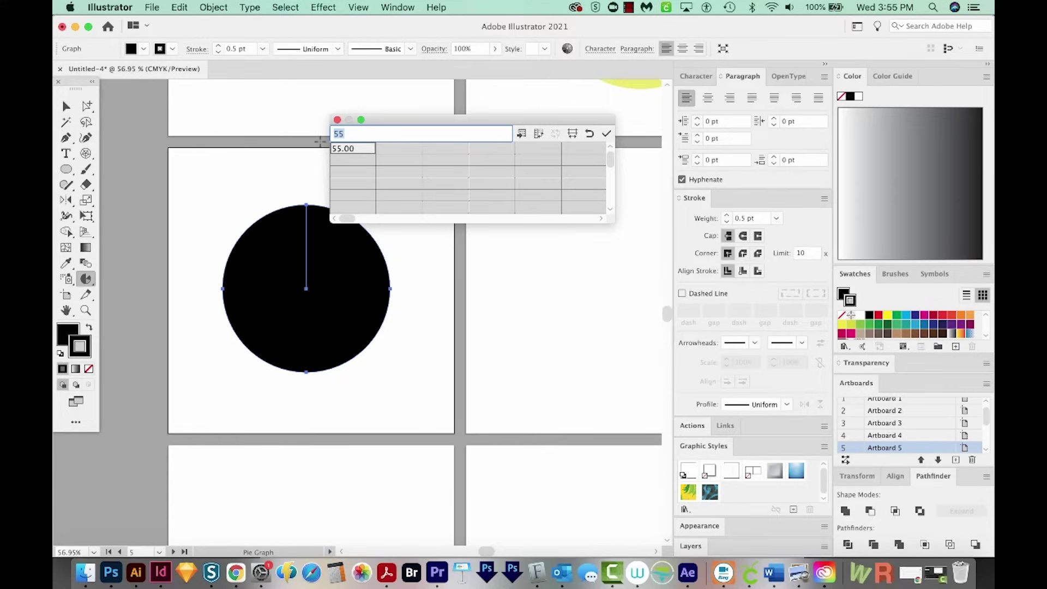
Enter 55, 33 and 12 in the graph data, apply them and close the data window.
key(Tab)
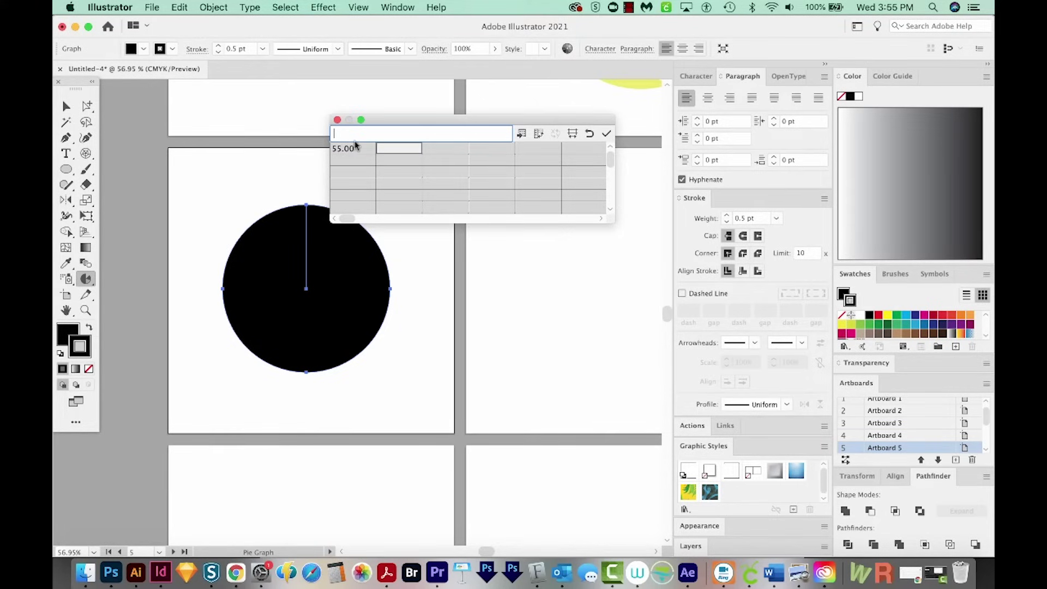
key(Tab)
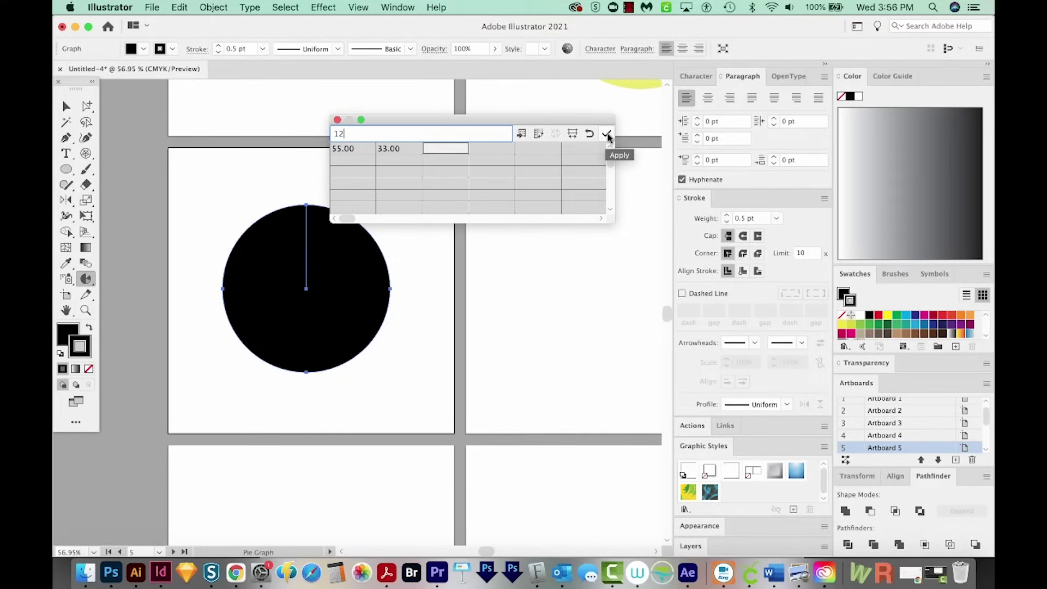
click(608, 136)
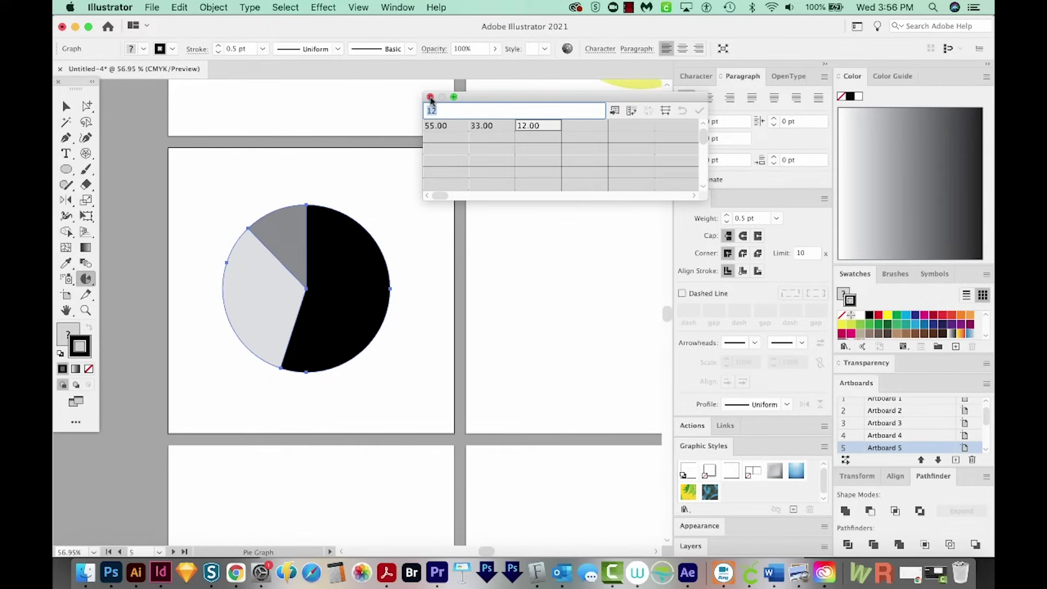
click(431, 97)
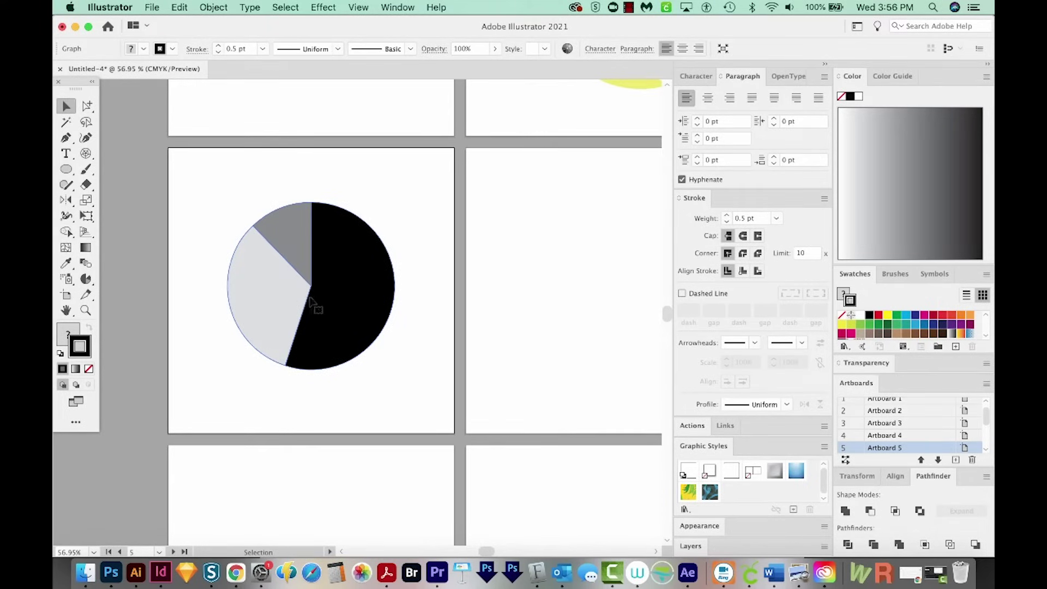
Direct-select the light grey slice and make its fill the active colour.
click(87, 107)
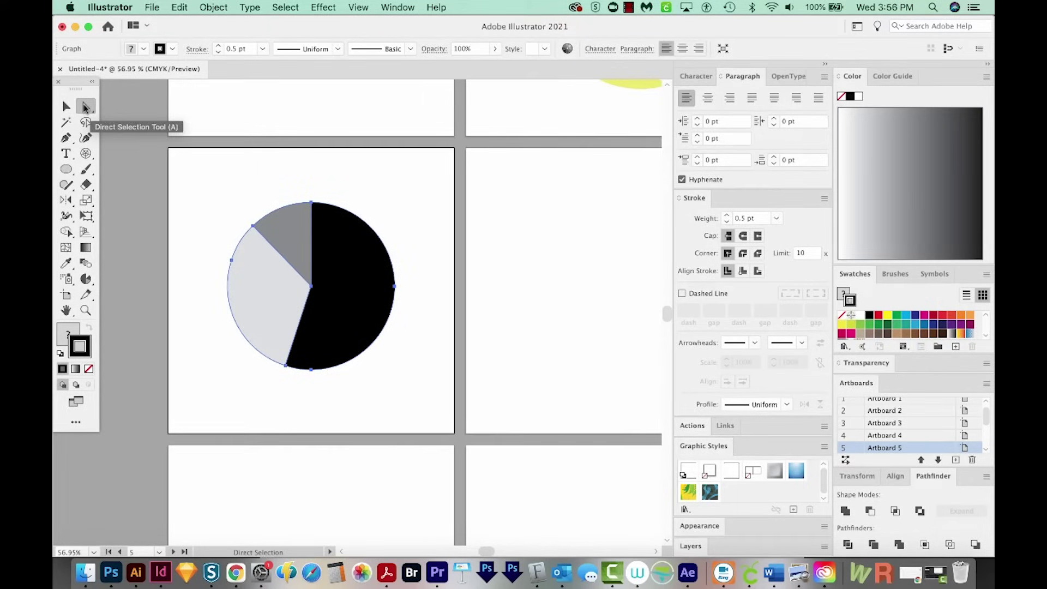
click(187, 300)
click(279, 300)
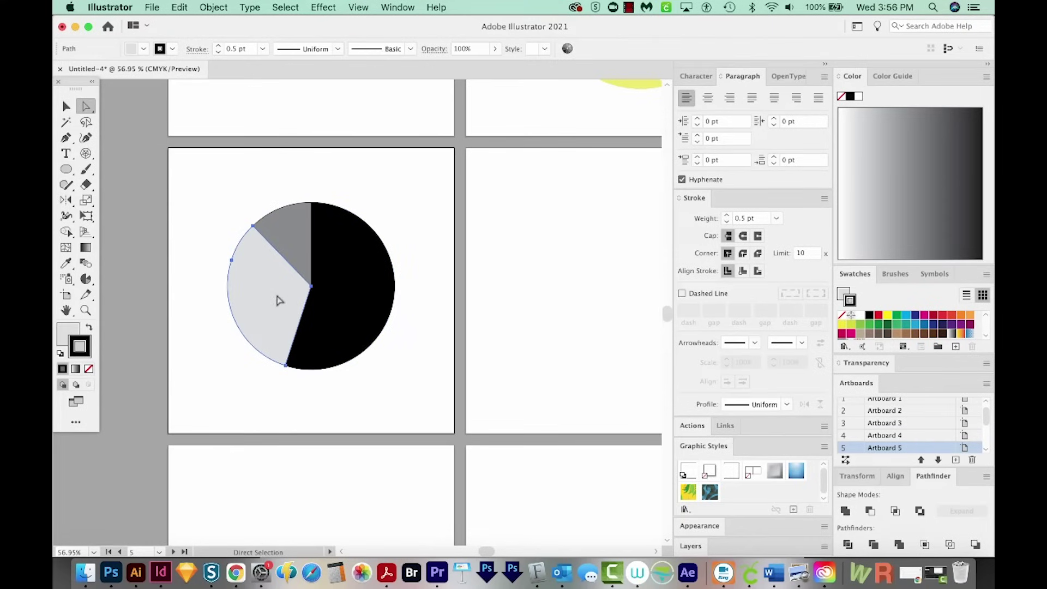
click(64, 331)
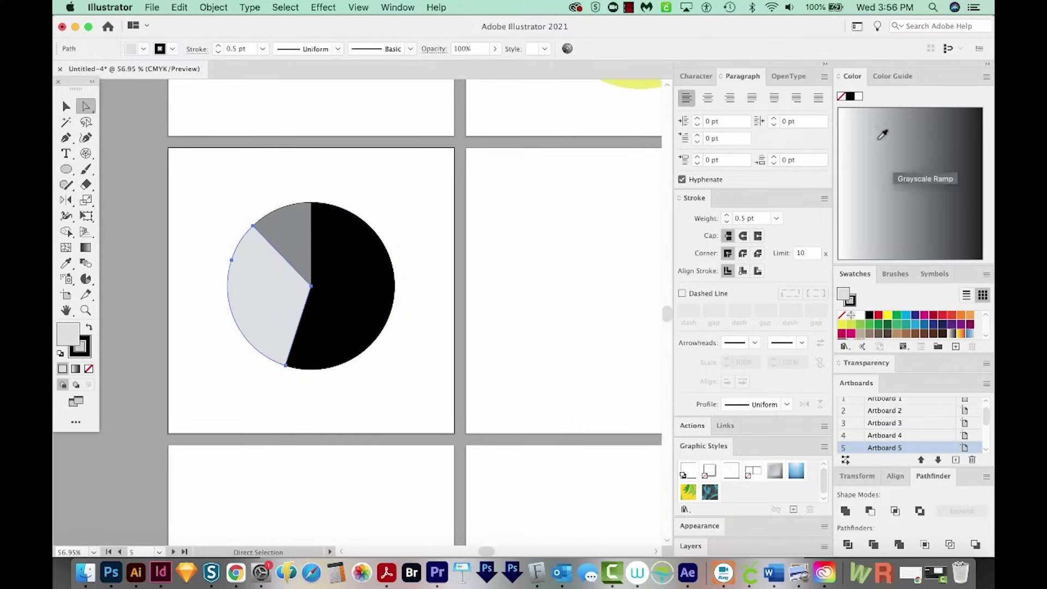
Select the whole pie chart and set the Color panel mode to RGB, leaving white outlined slices.
key(v)
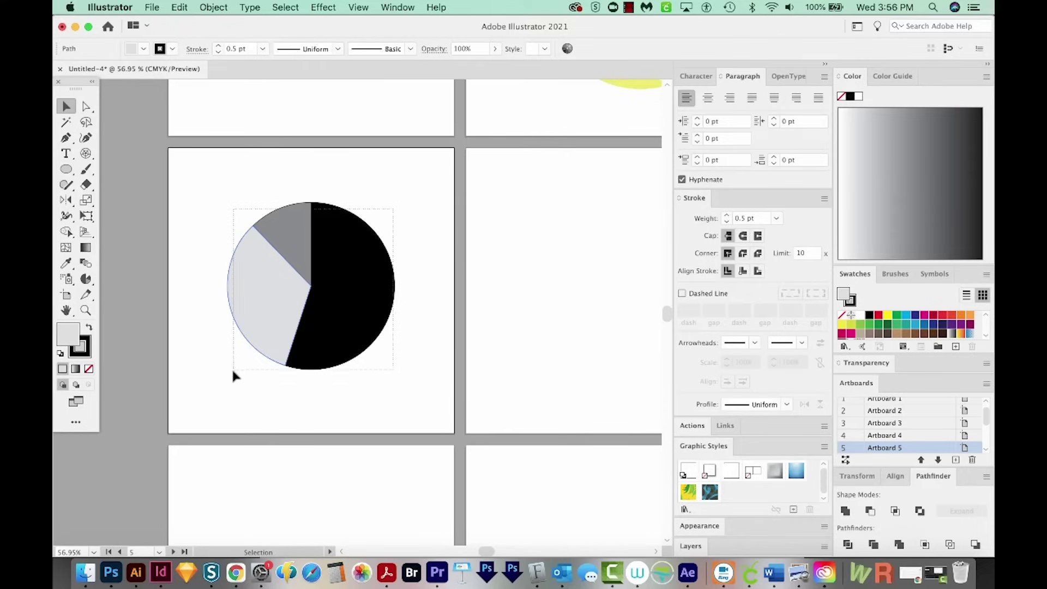
click(233, 376)
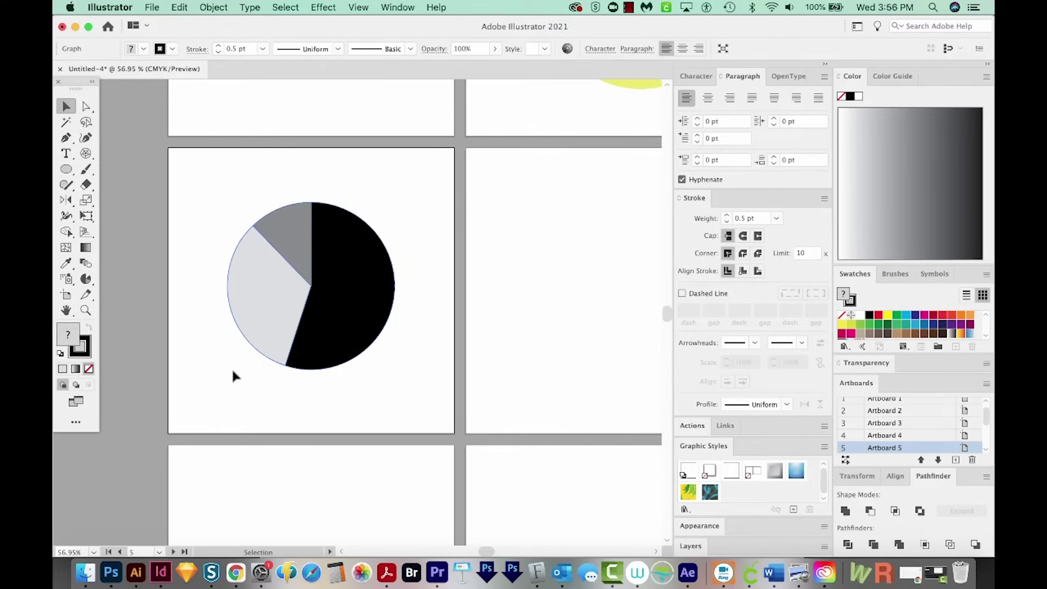
click(985, 79)
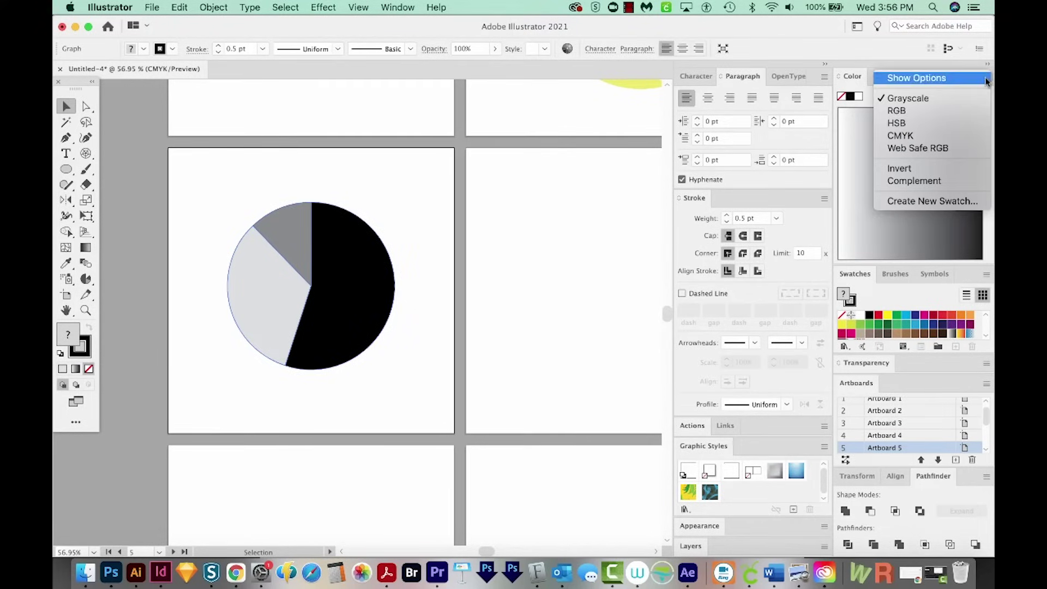
click(905, 112)
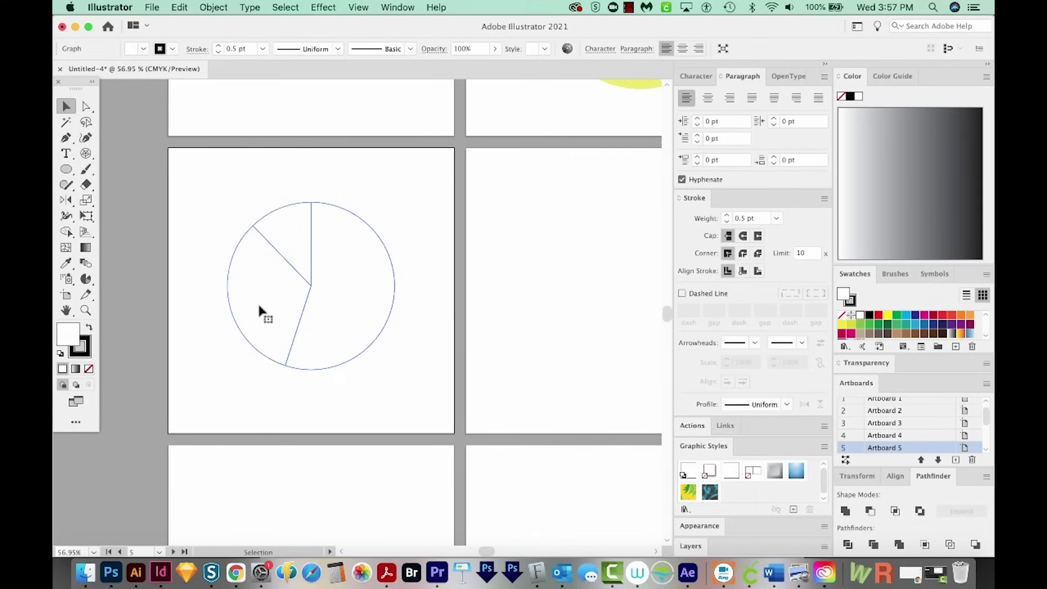
click(180, 296)
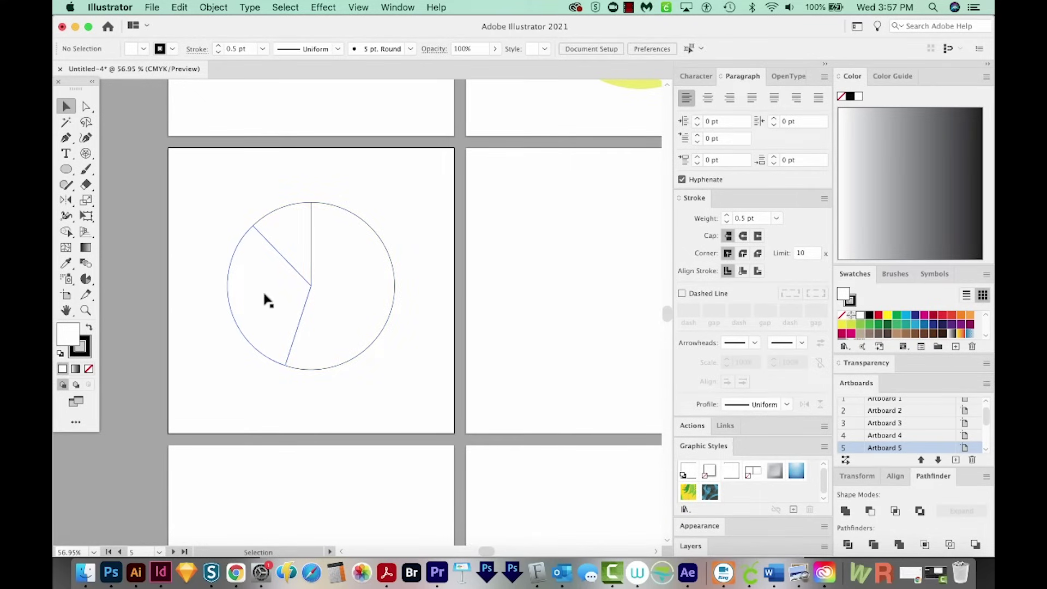
Fill the left pie slice light cyan via the Color Picker.
key(a)
click(260, 288)
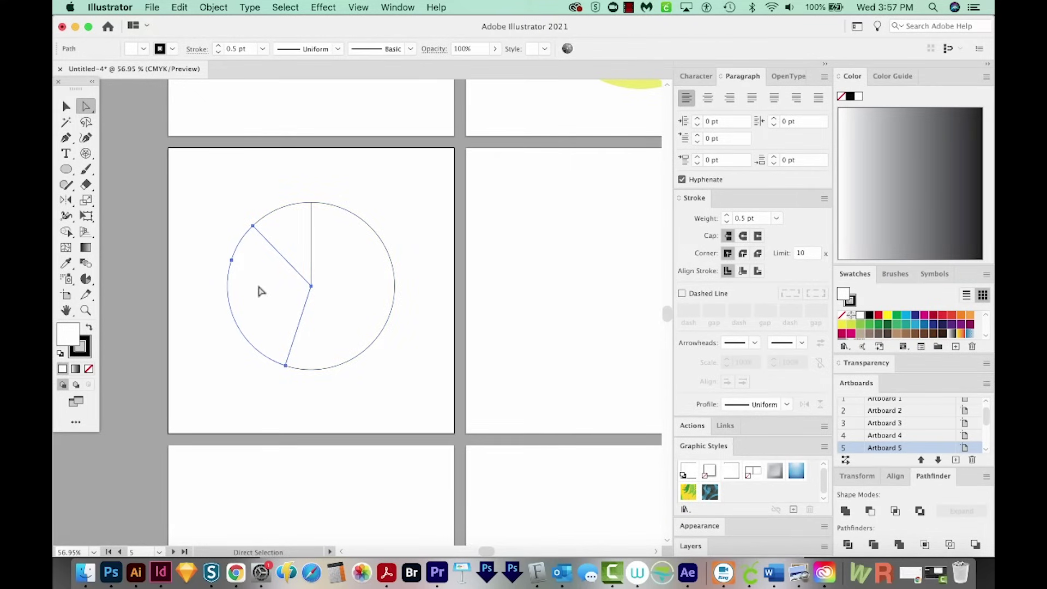
double_click(69, 336)
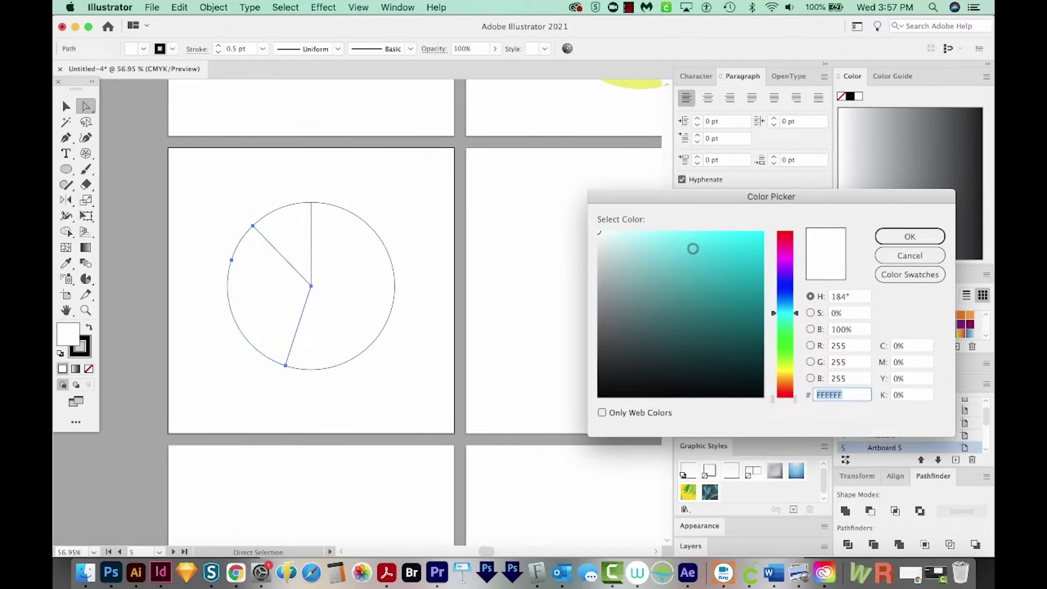
click(678, 244)
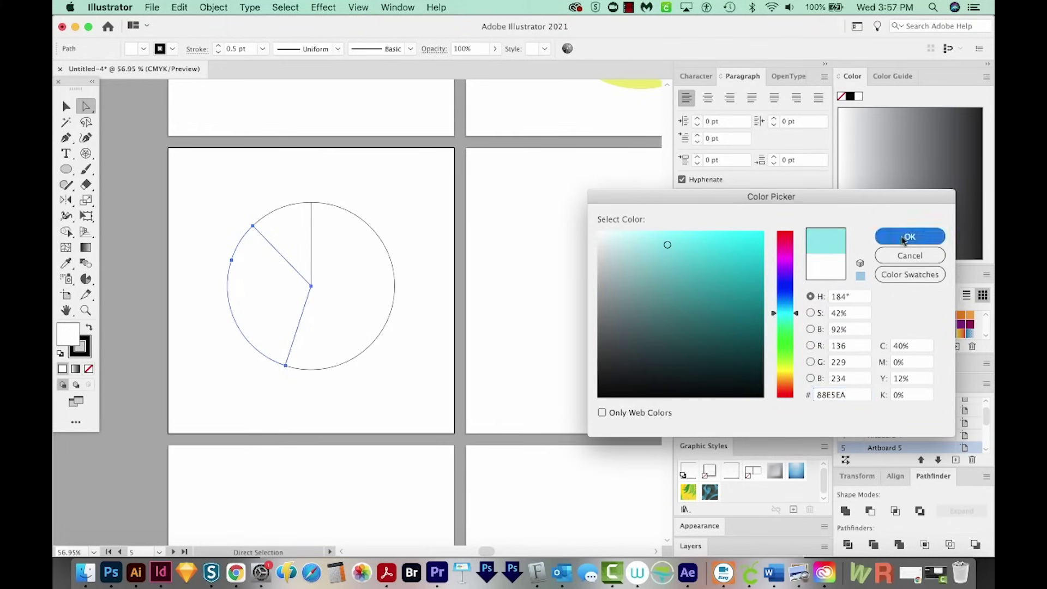
key(Return)
Fill the top pie slice light purple.
click(286, 231)
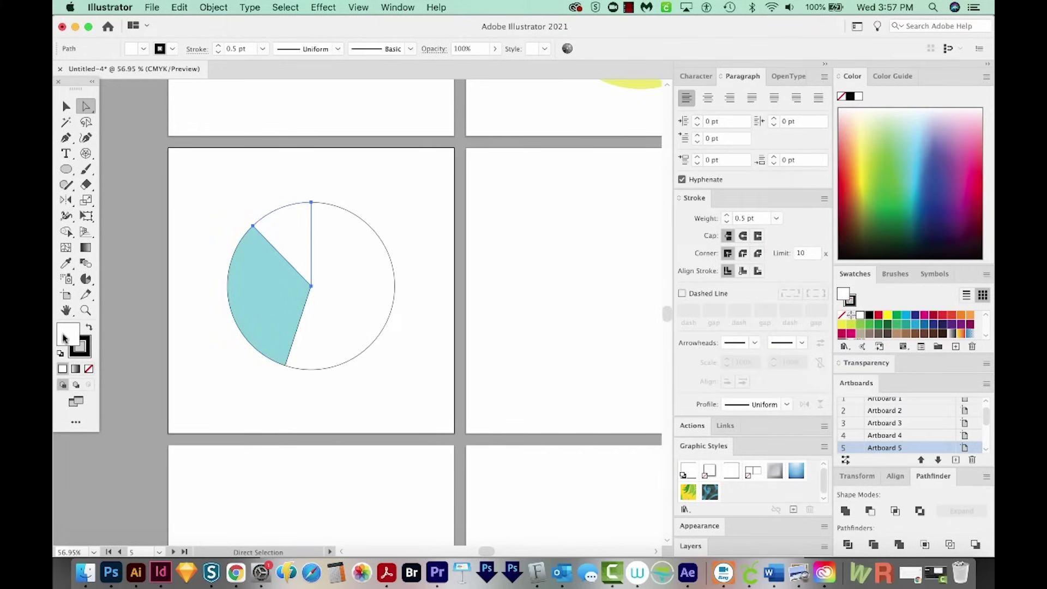
double_click(66, 338)
click(787, 264)
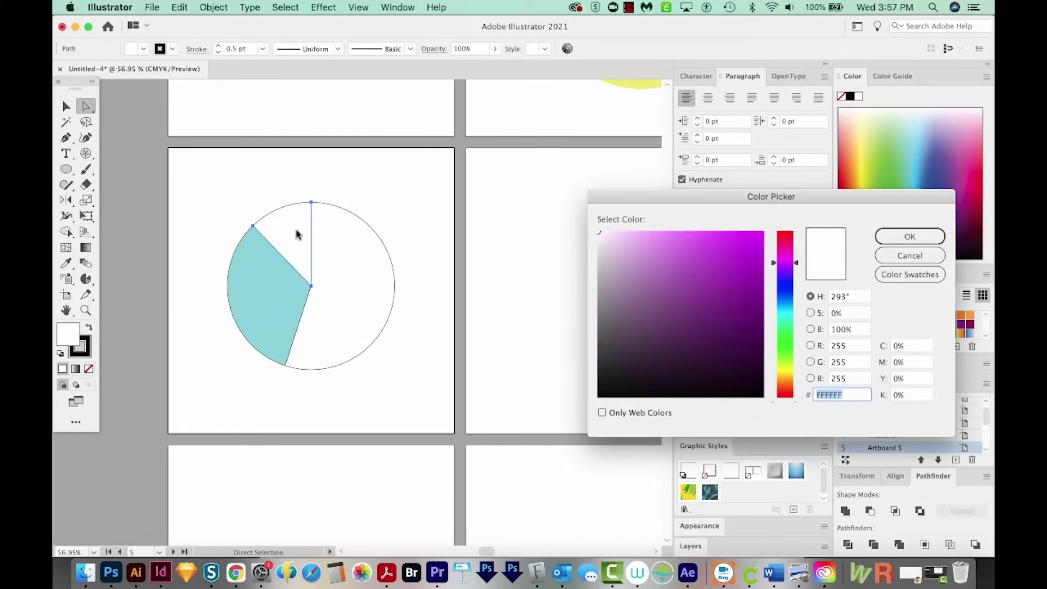
click(652, 242)
click(909, 236)
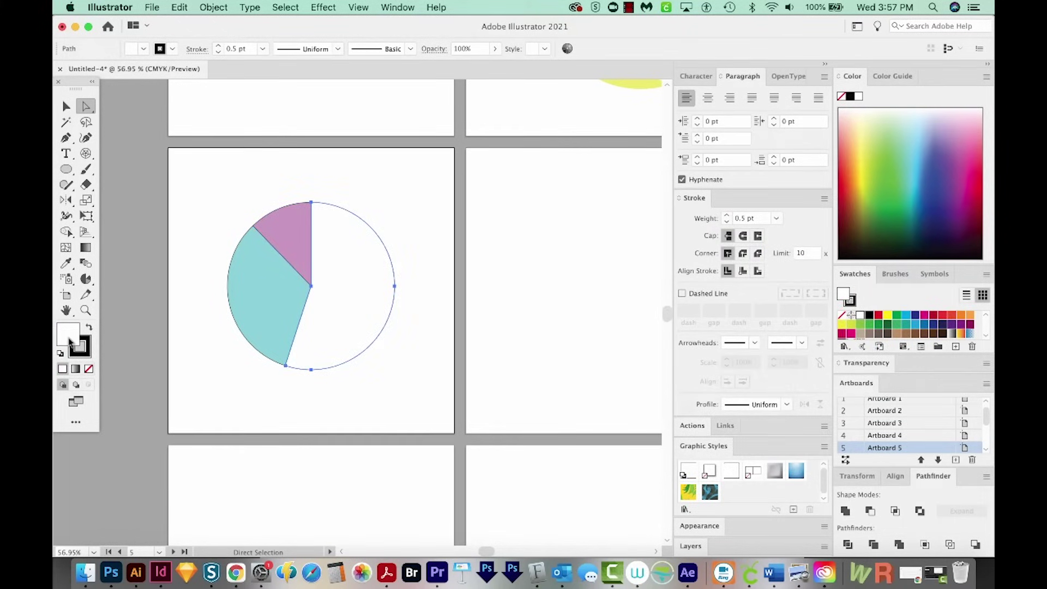
Fill the large slice pale yellow and reselect the whole pie chart.
double_click(68, 337)
click(654, 238)
click(908, 237)
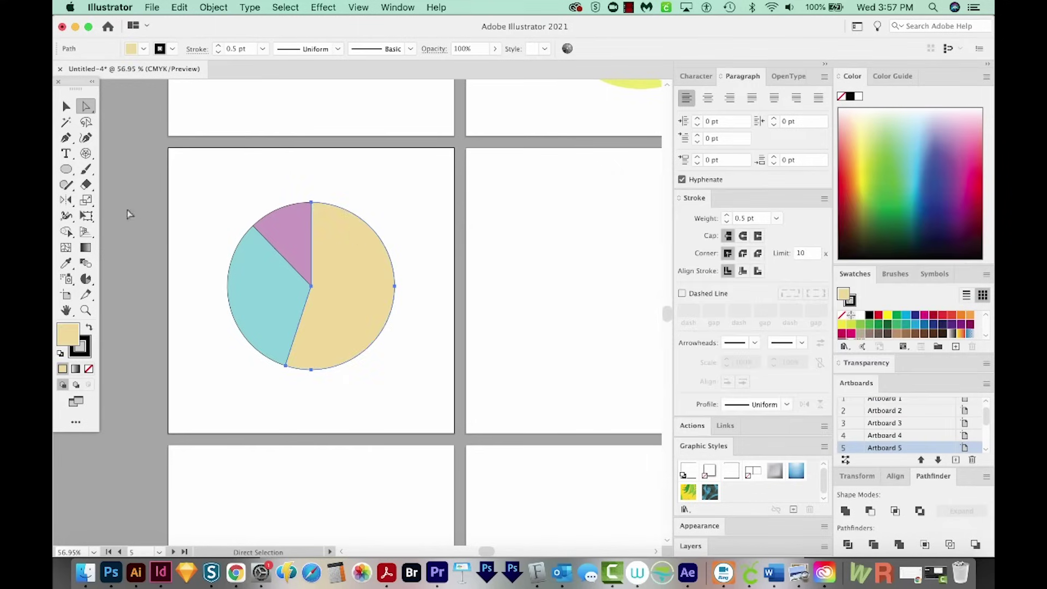
click(417, 239)
click(287, 334)
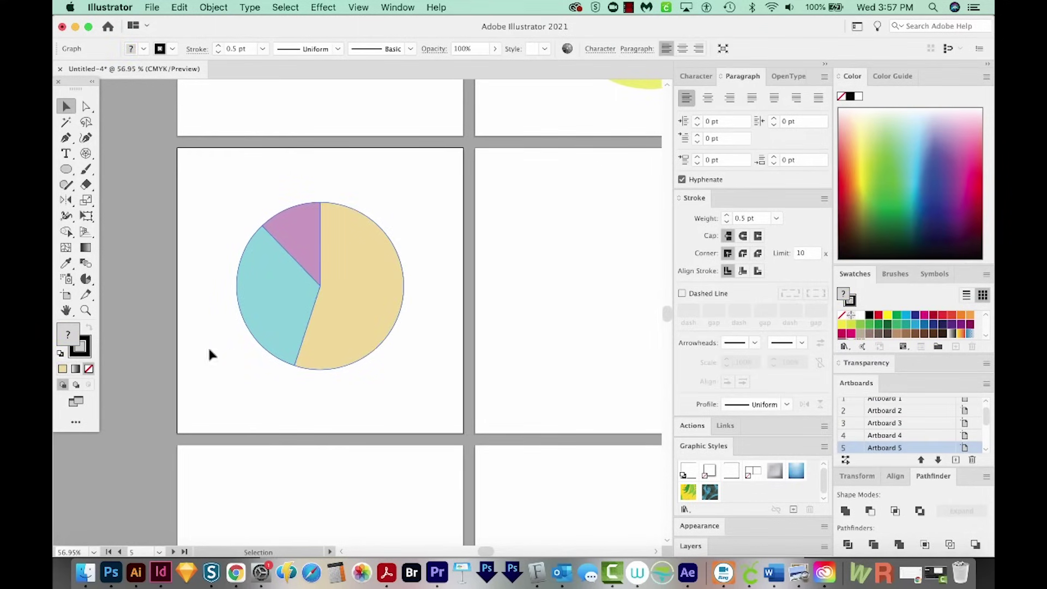
Remove the pie chart's outline stroke.
click(87, 357)
click(88, 369)
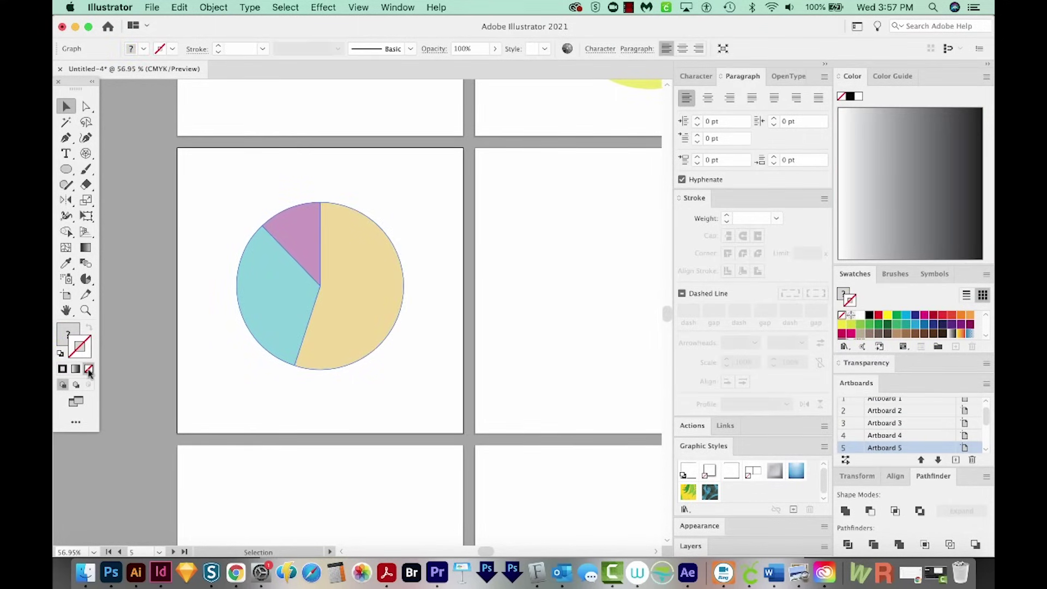
click(372, 391)
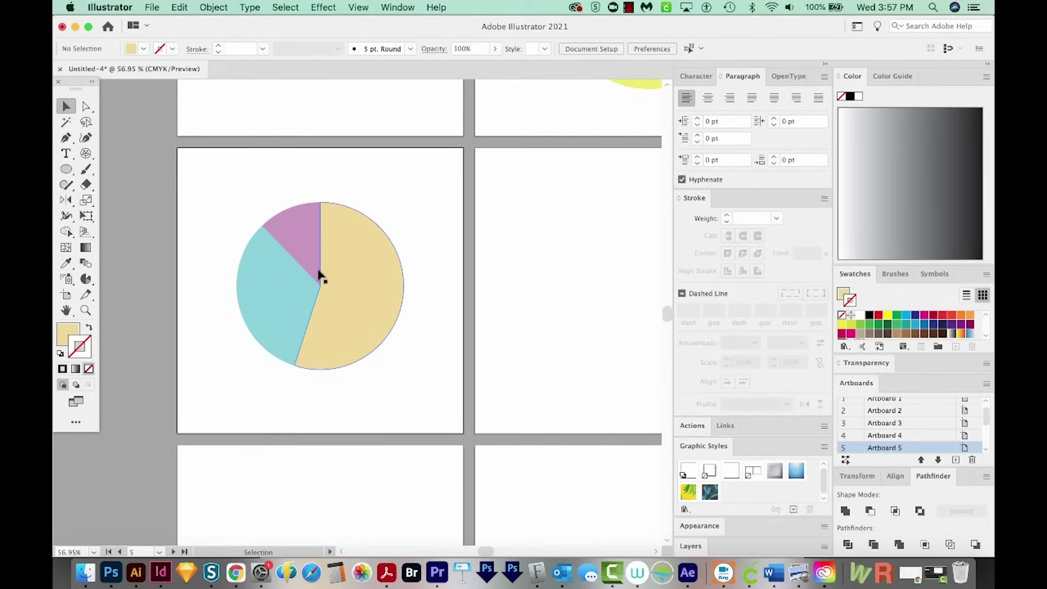
Draw a white-filled circle in the pie's centre to make it a donut.
click(67, 169)
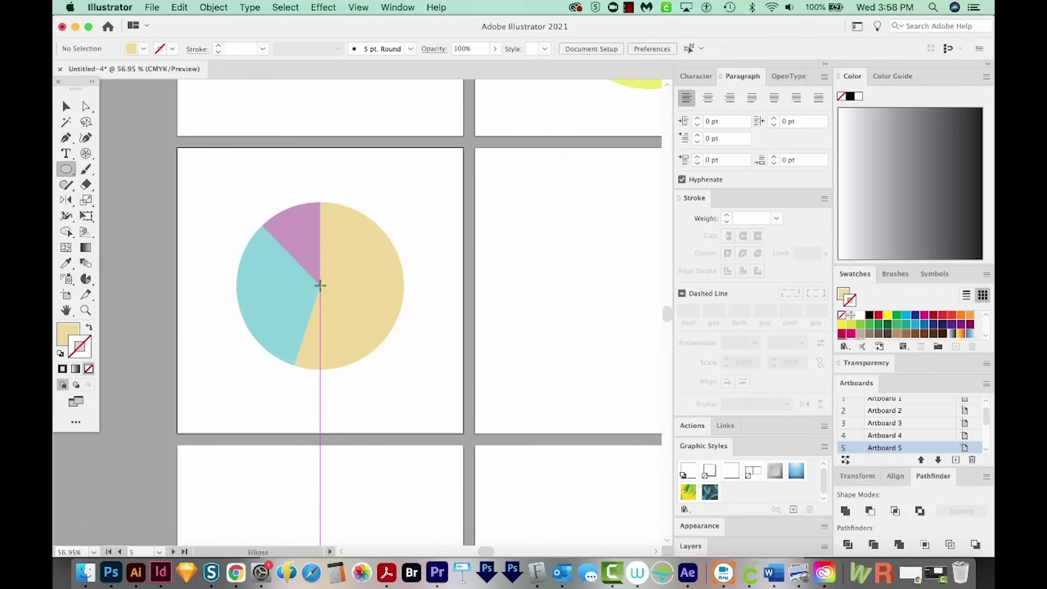
drag(320, 284, 373, 337)
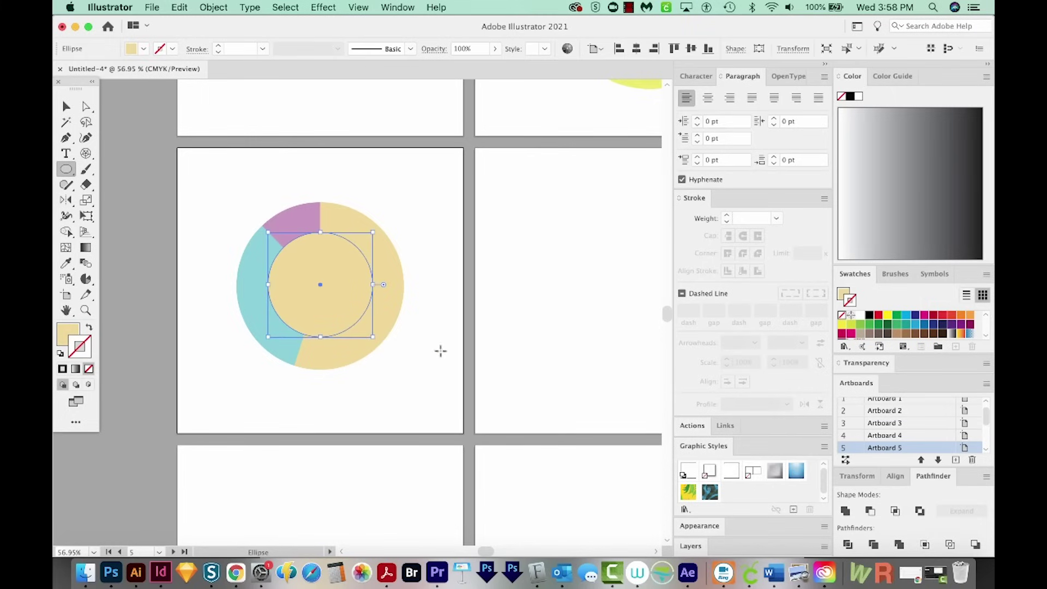
click(855, 325)
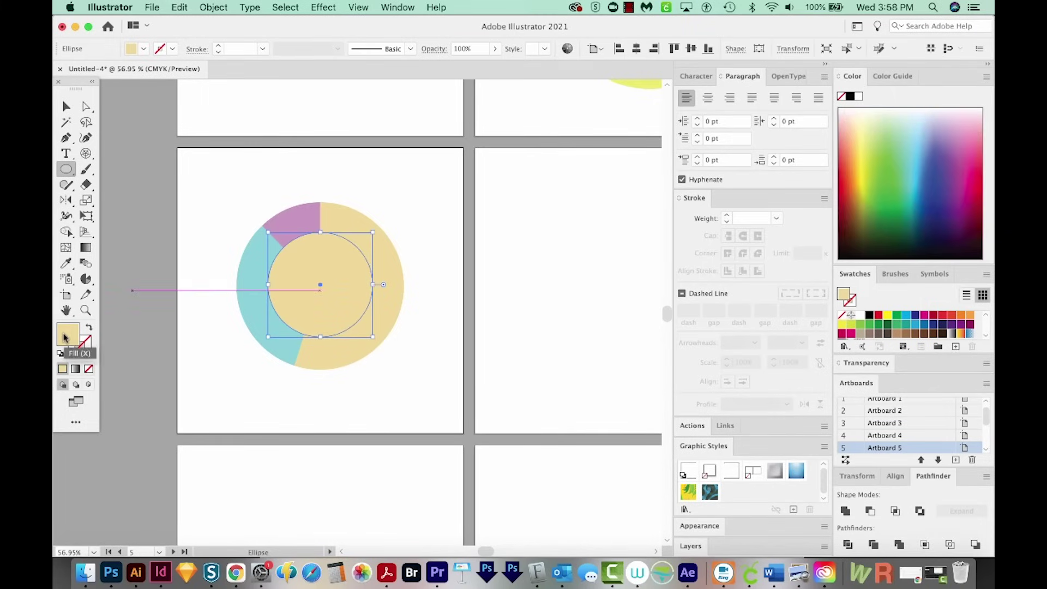
click(857, 97)
key(v)
click(471, 245)
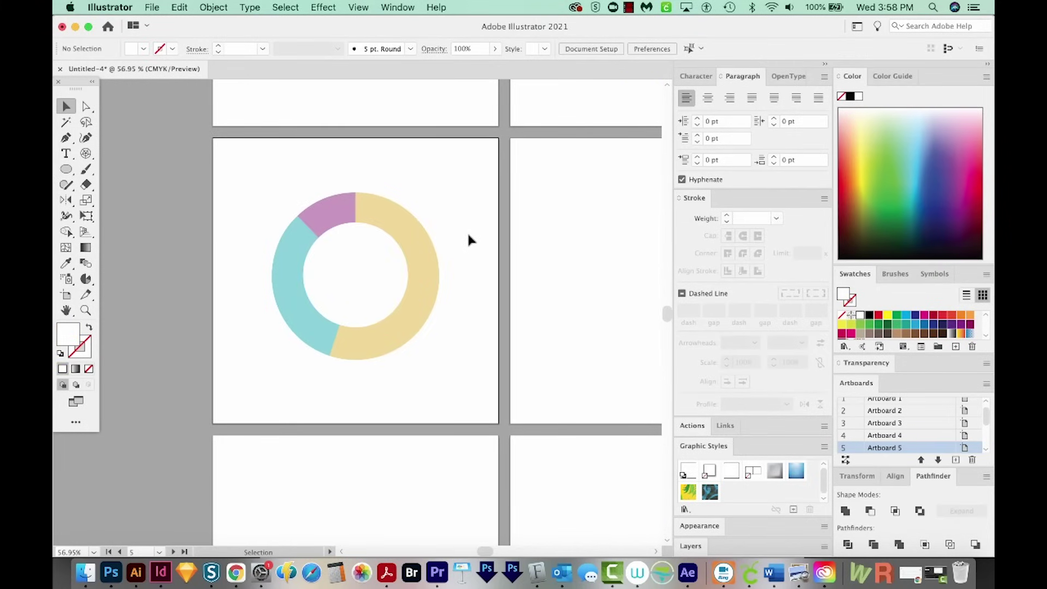
key(ctrl+minus)
key(ctrl+minus)
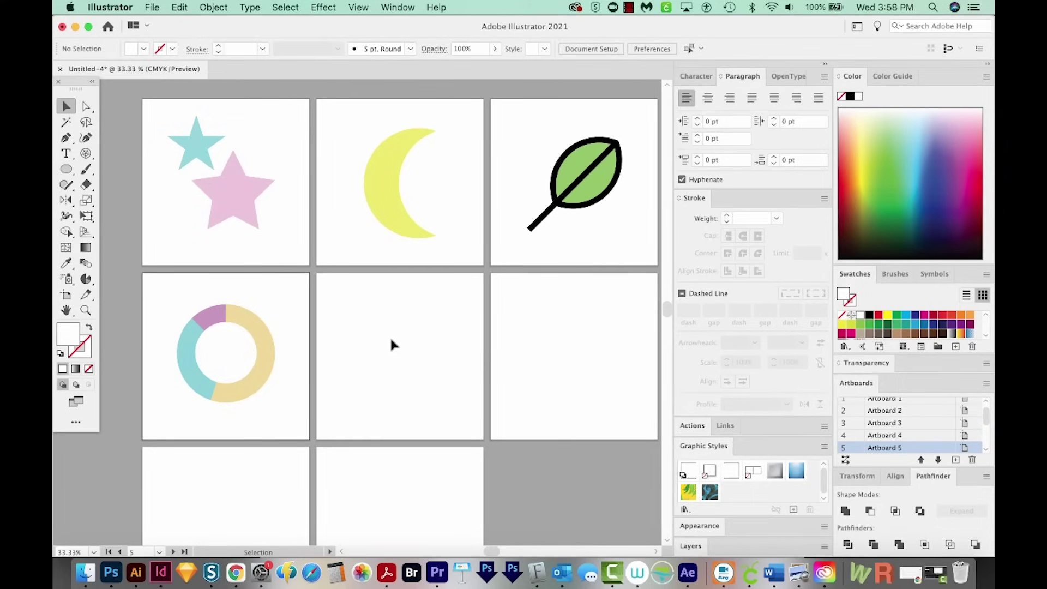
Draw a small circle on the sixth artboard with a thick black outline.
key(l)
drag(381, 328, 409, 360)
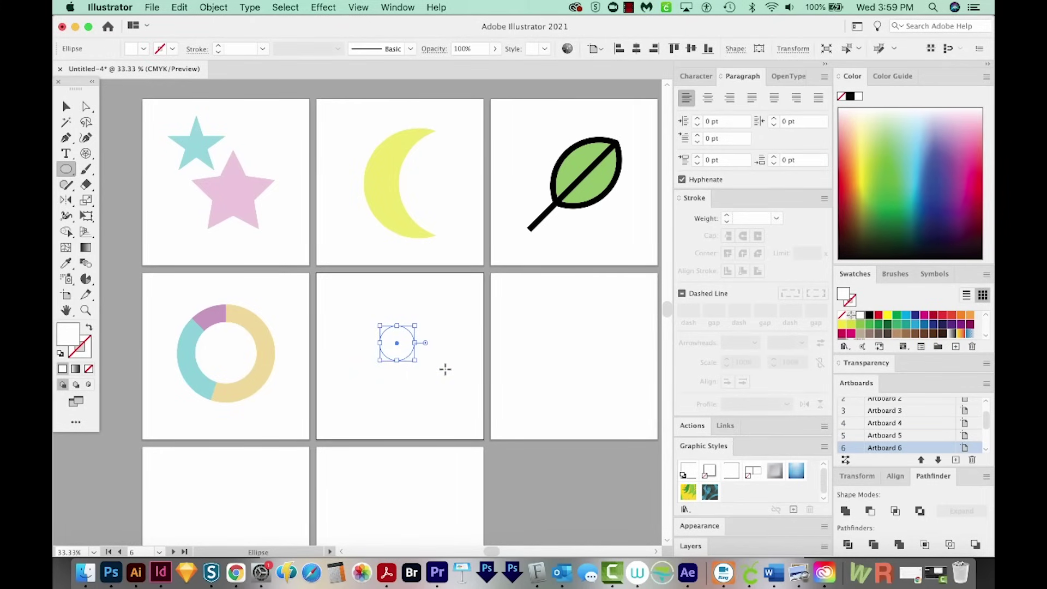
key(d)
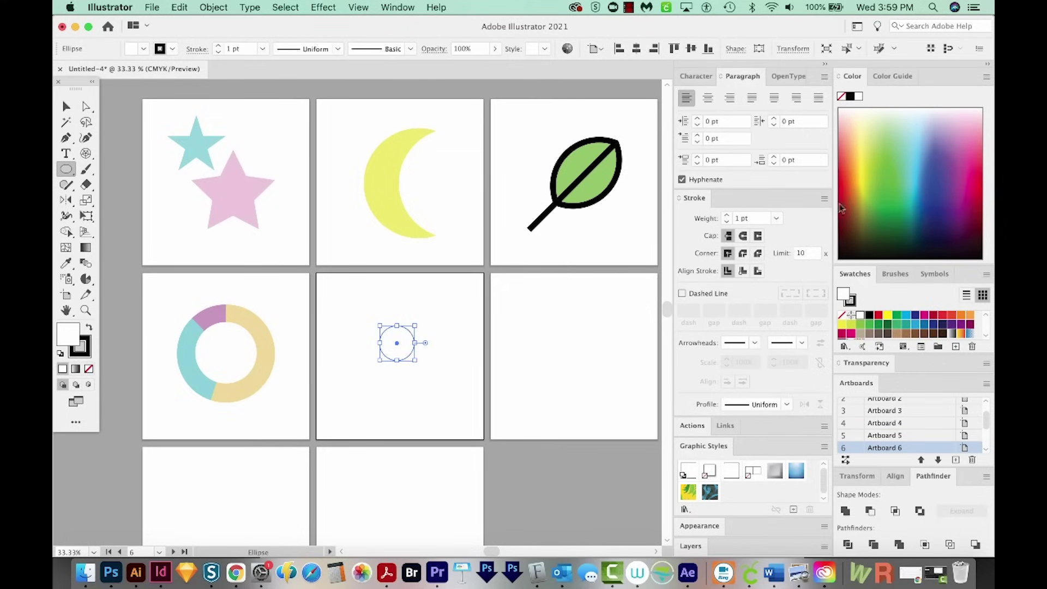
click(725, 216)
click(726, 216)
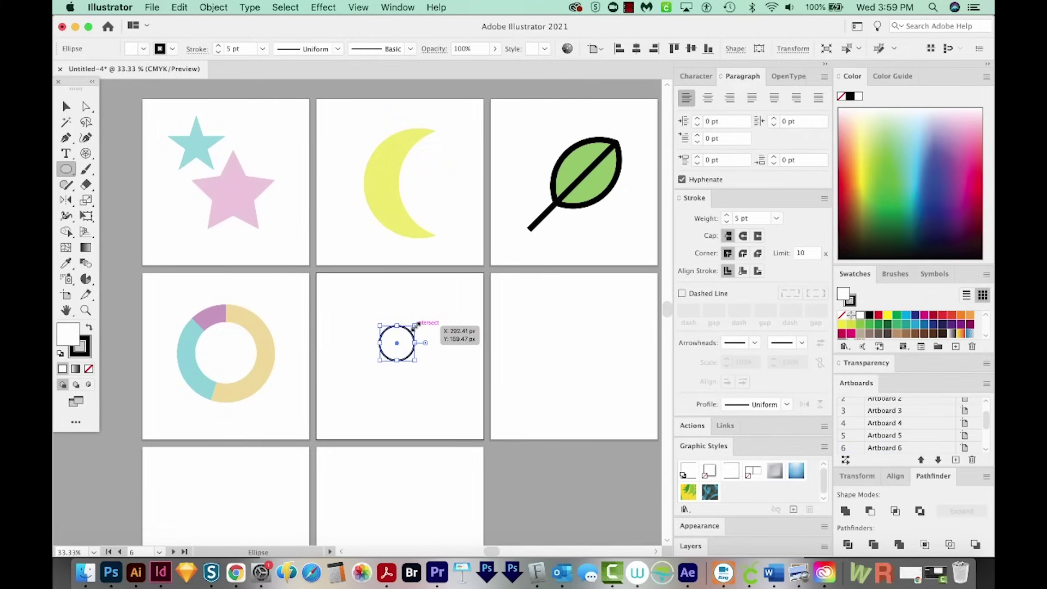
Draw a larger concentric circle around the small one.
drag(396, 343, 460, 296)
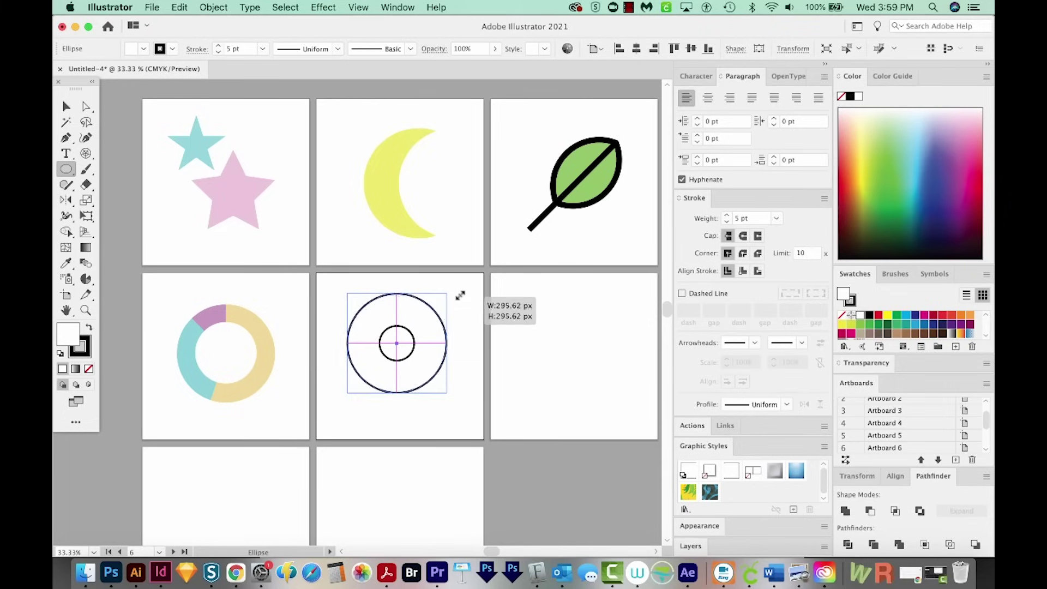
drag(461, 295, 454, 299)
Zoom in on the circles and select the outer circle's bottom anchor point.
click(87, 107)
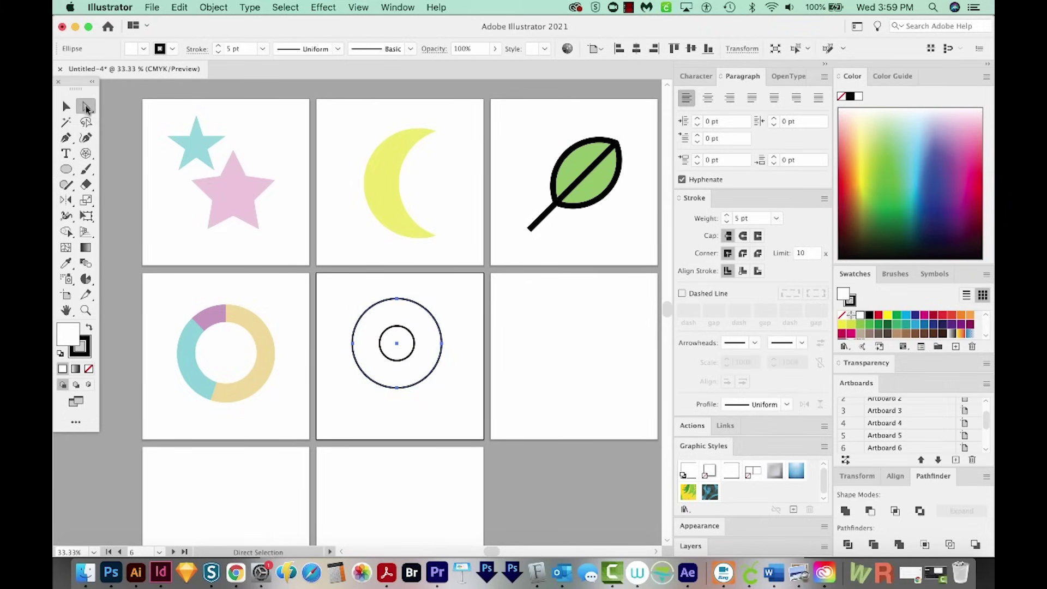
key(z)
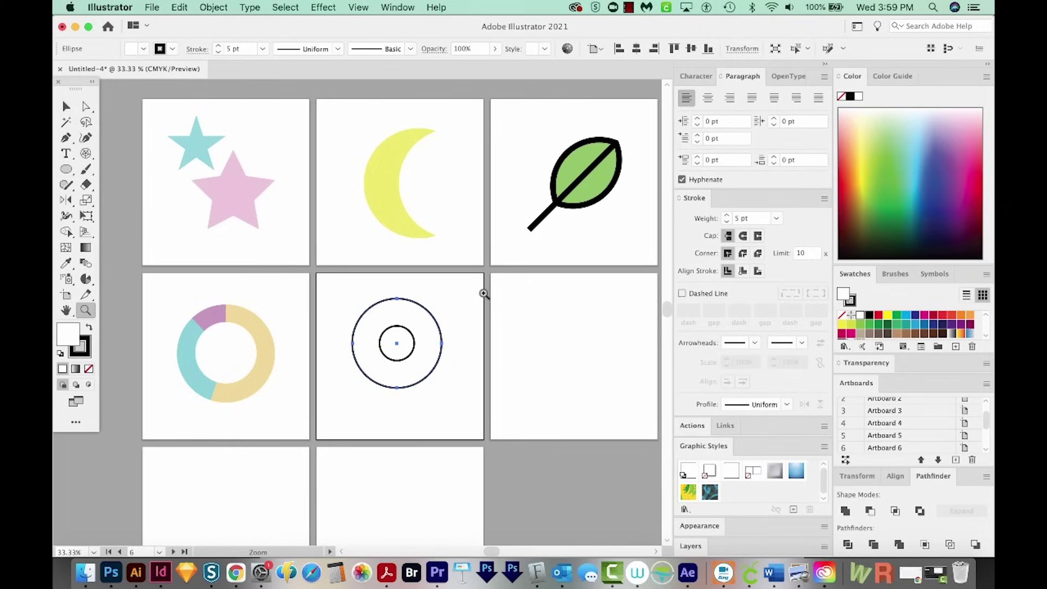
drag(483, 278, 326, 425)
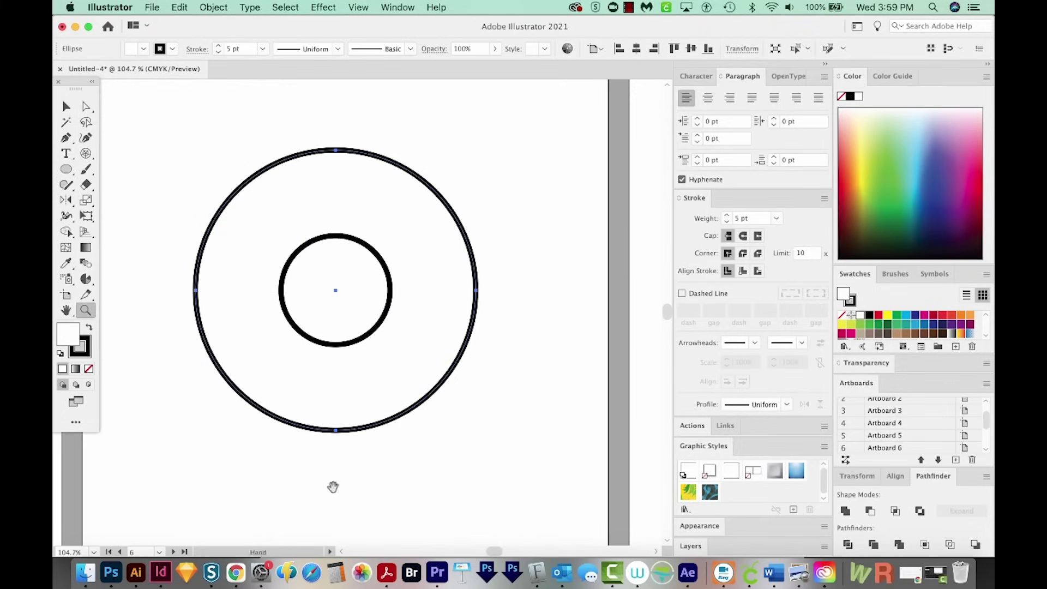
drag(332, 484, 376, 464)
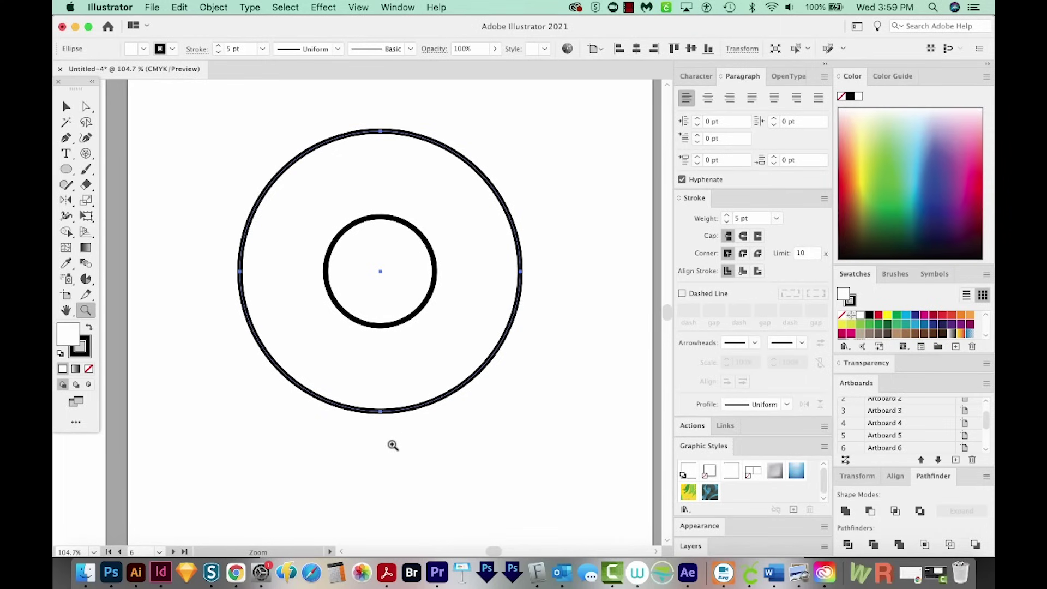
key(a)
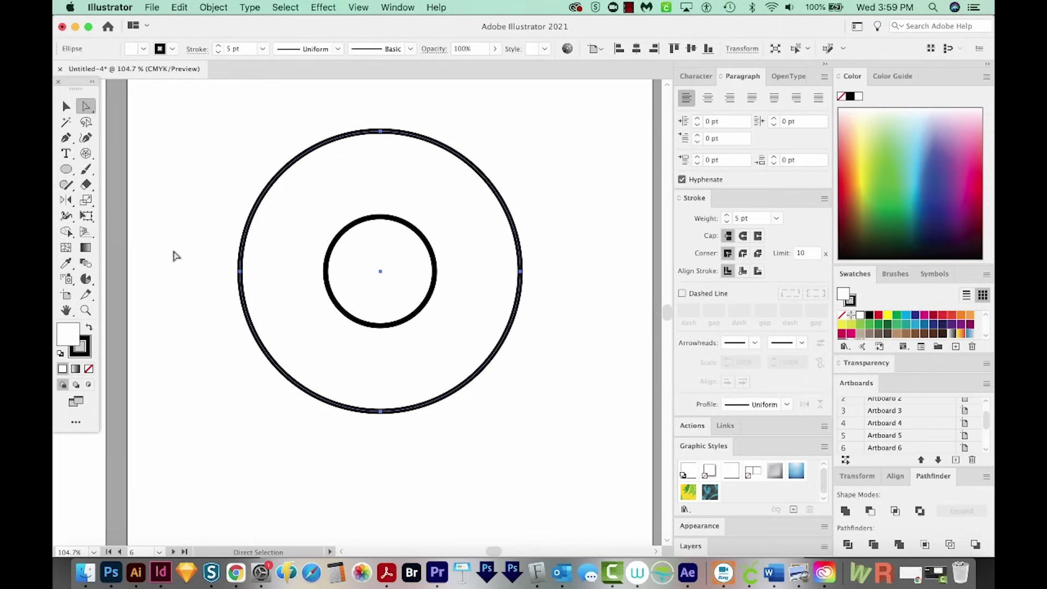
click(374, 458)
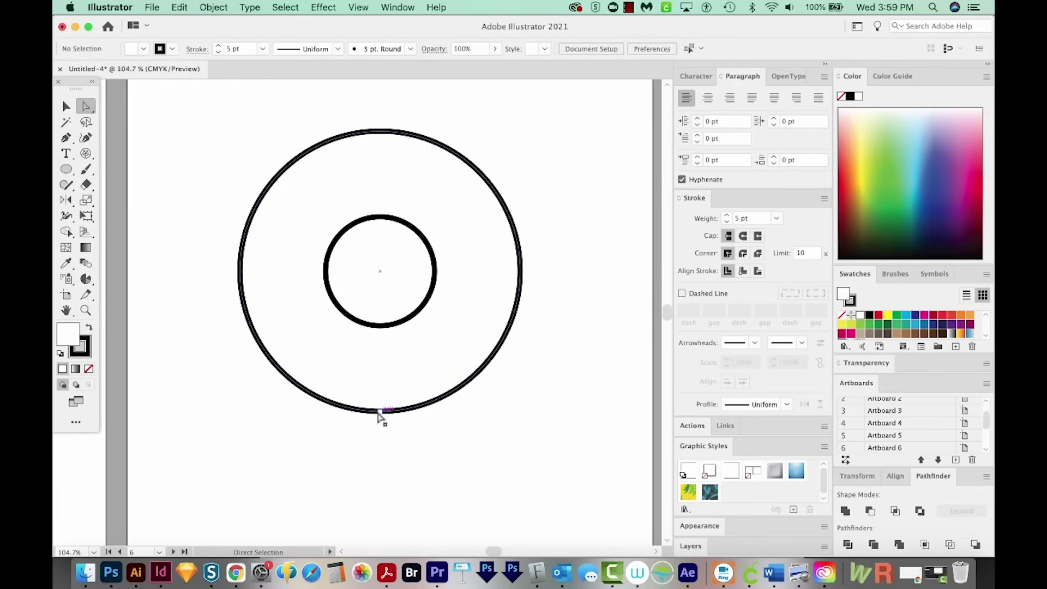
click(380, 412)
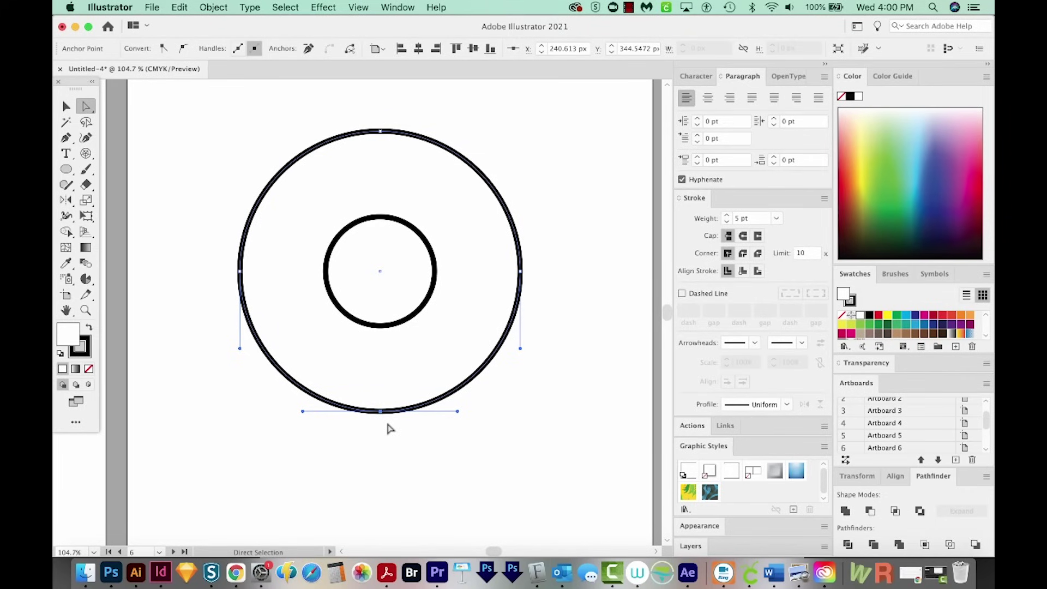
Nudge the bottom point down into a teardrop and convert it to a sharp corner tip.
key(super)
key(shift+Down)
key(shift+Down)
key(shift+Down)
key(shift+Down)
key(shift+Down)
key(shift+Down)
key(shift+Down)
key(shift+Down)
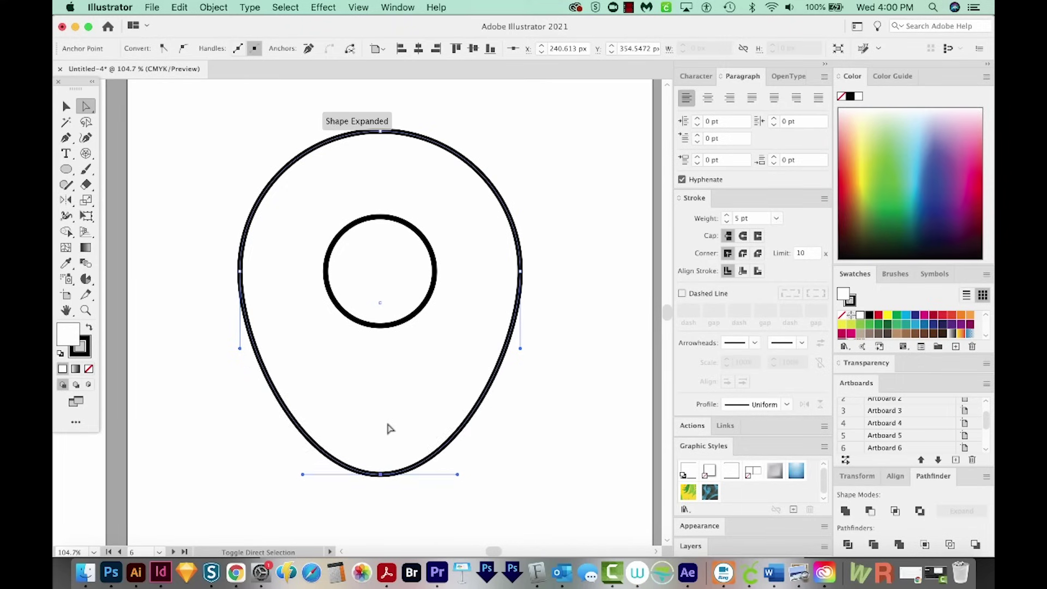
key(shift+Down)
key(shift+Down)
key(shift+Down)
key(shift+Down)
key(shift+Down)
key(shift+Down)
key(super+minus)
key(super+minus)
key(super+minus)
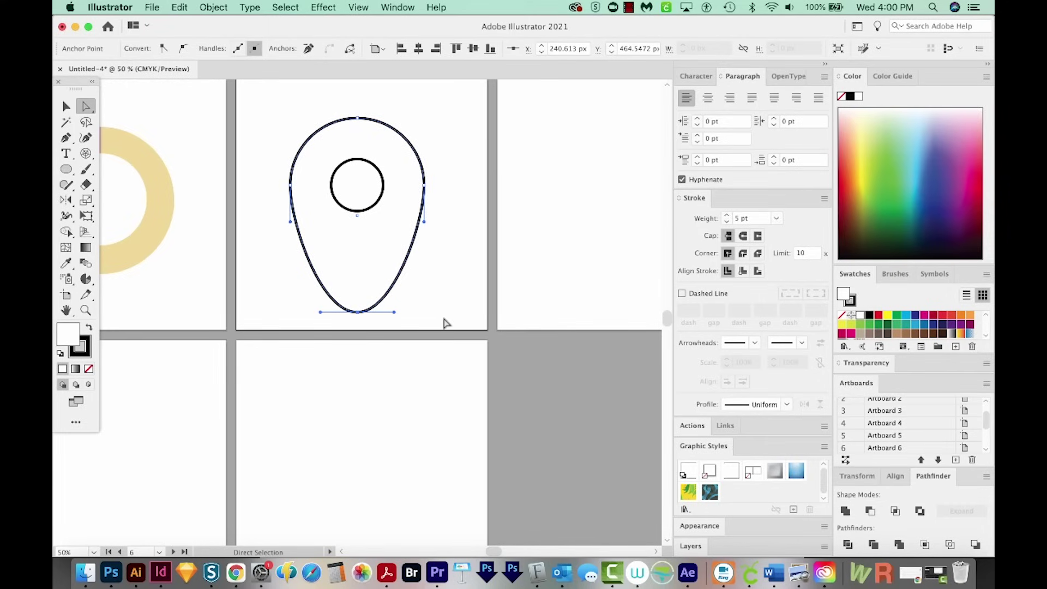
key(super)
key(shift+c)
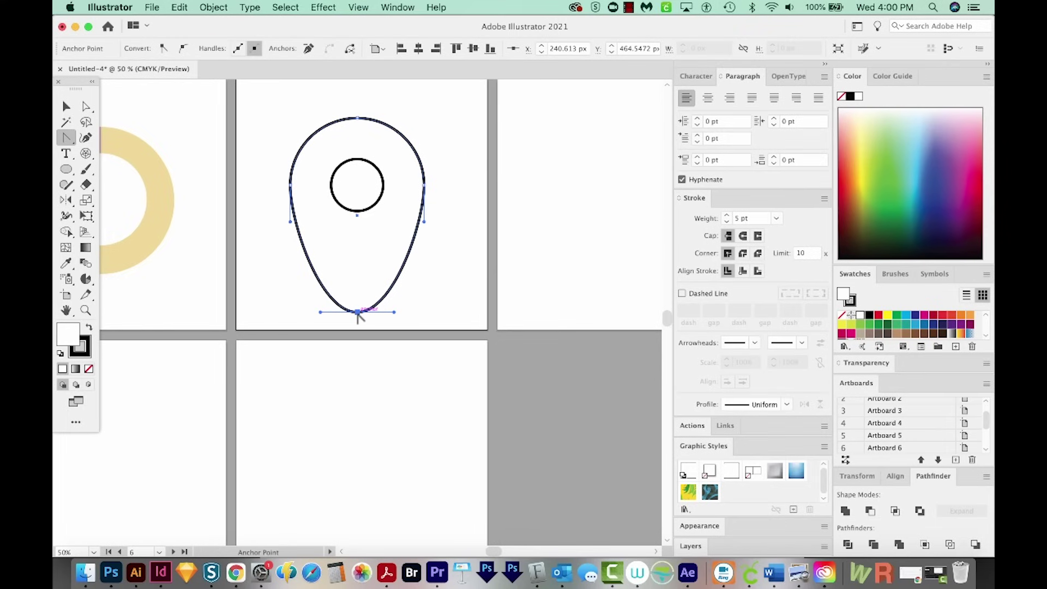
click(357, 312)
Select the pin with its inner circle and move it slightly higher.
key(a)
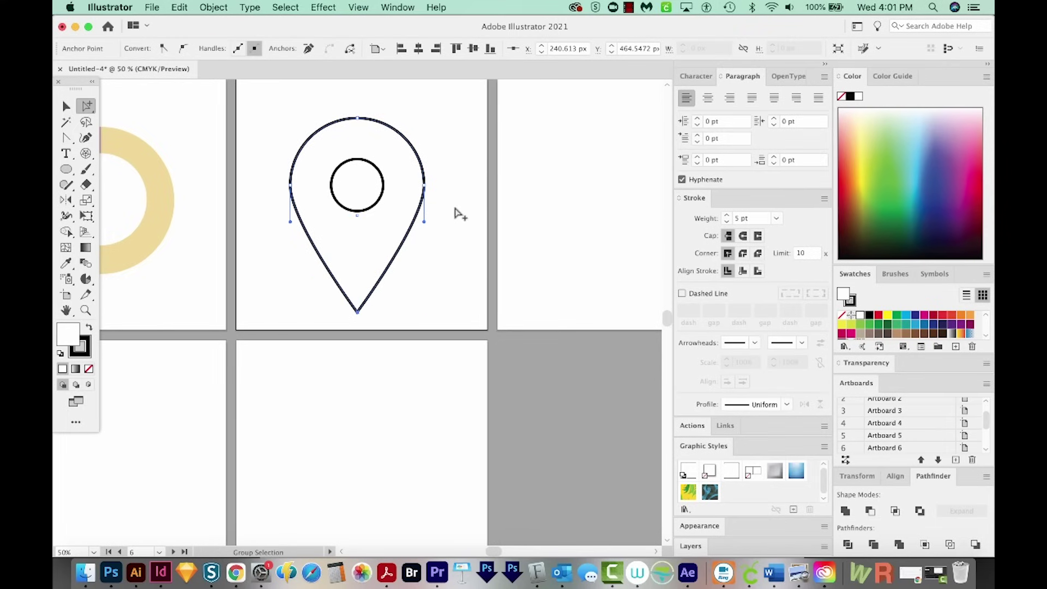
click(455, 208)
drag(455, 208, 479, 253)
key(v)
click(401, 214)
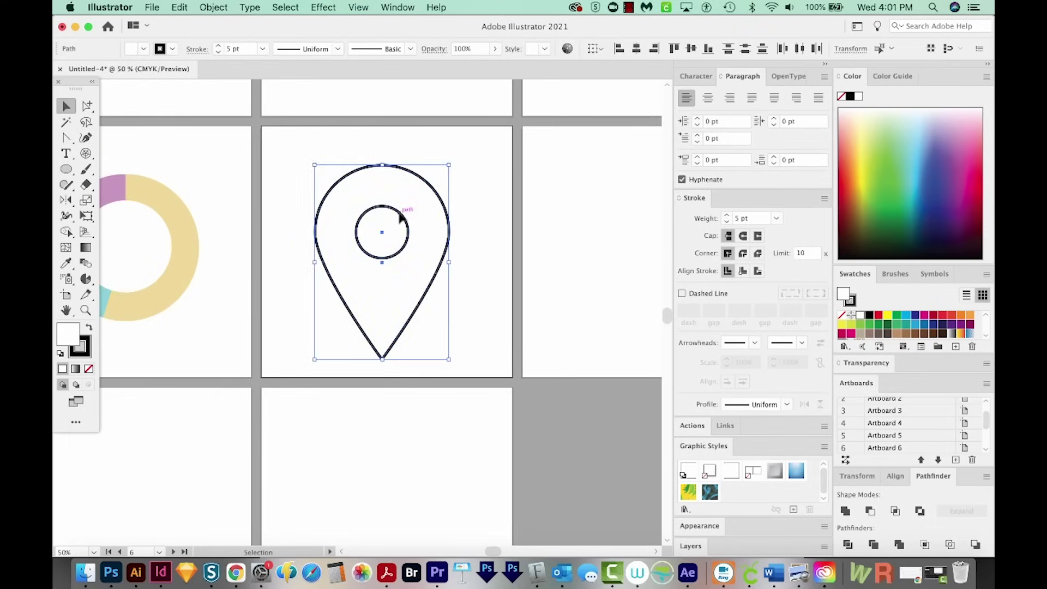
drag(401, 215, 401, 204)
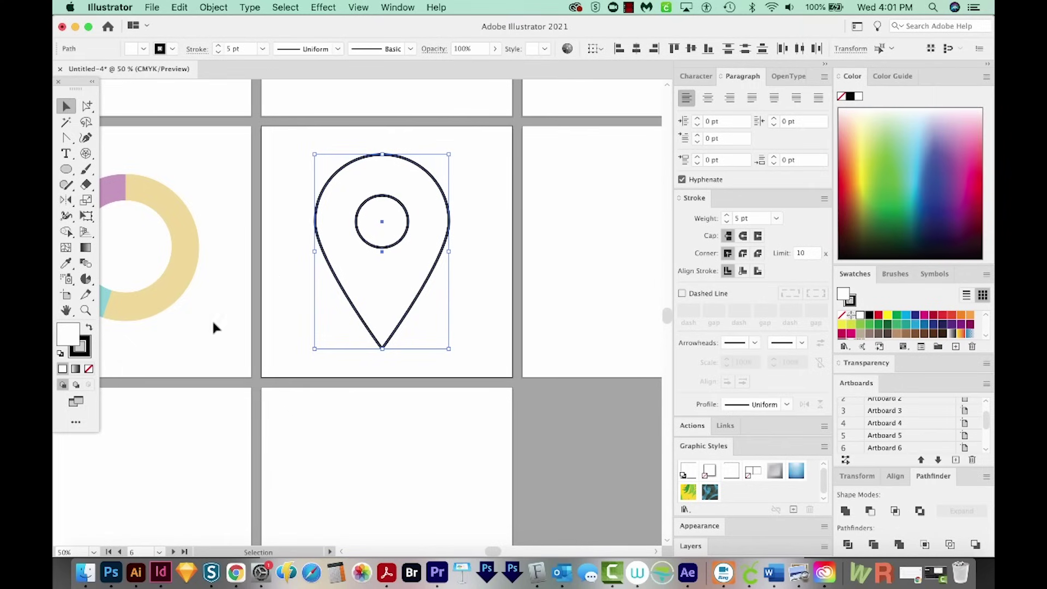
Fill the pin vivid bright red (F21443) via the Color Picker.
double_click(68, 338)
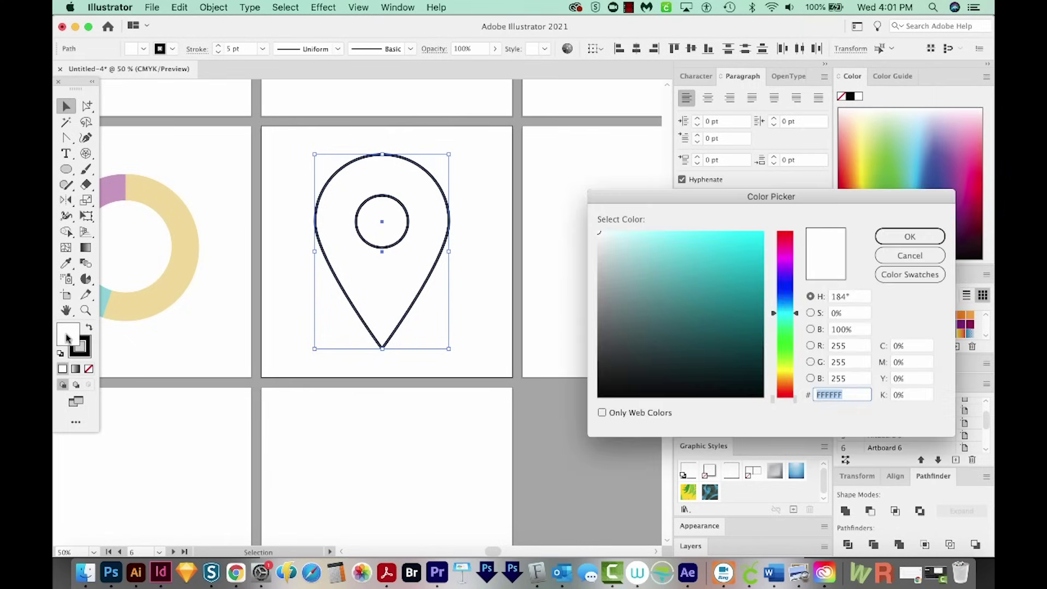
click(783, 237)
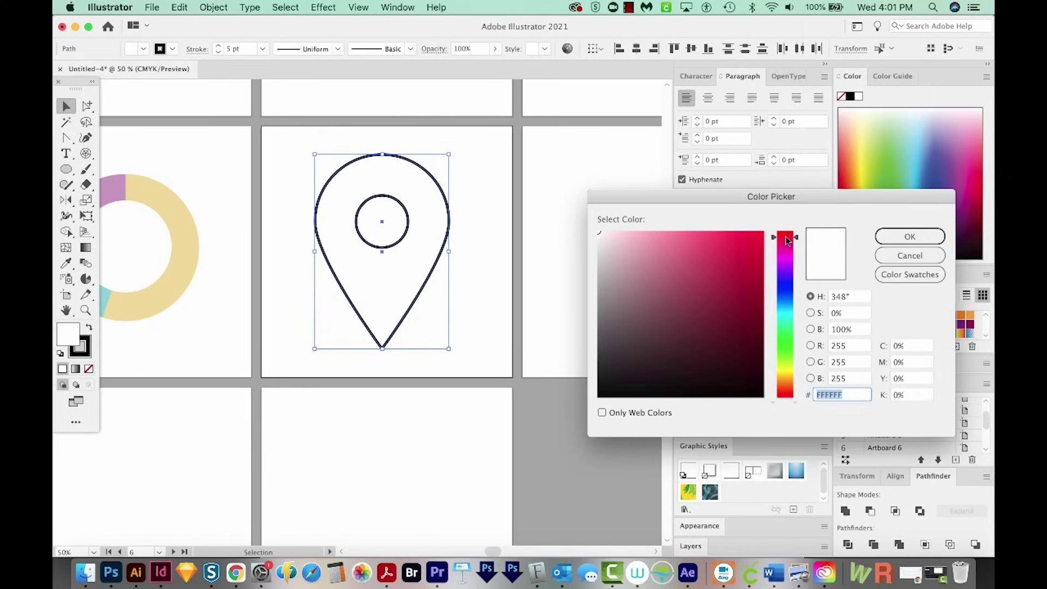
click(750, 240)
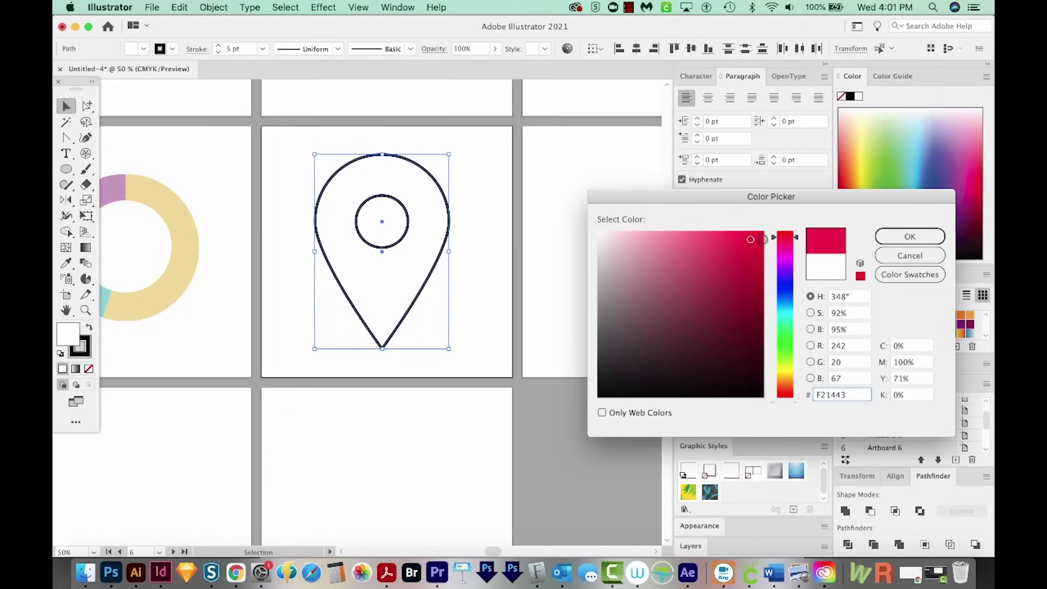
click(903, 236)
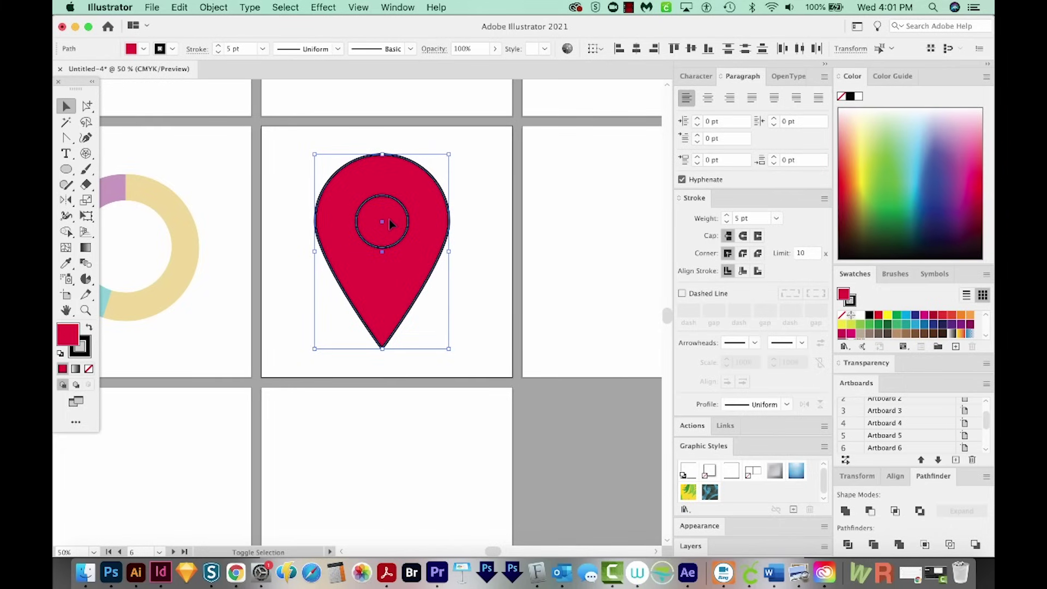
Punch the inner circle out of the red pin with Shape Builder.
key(shift+m)
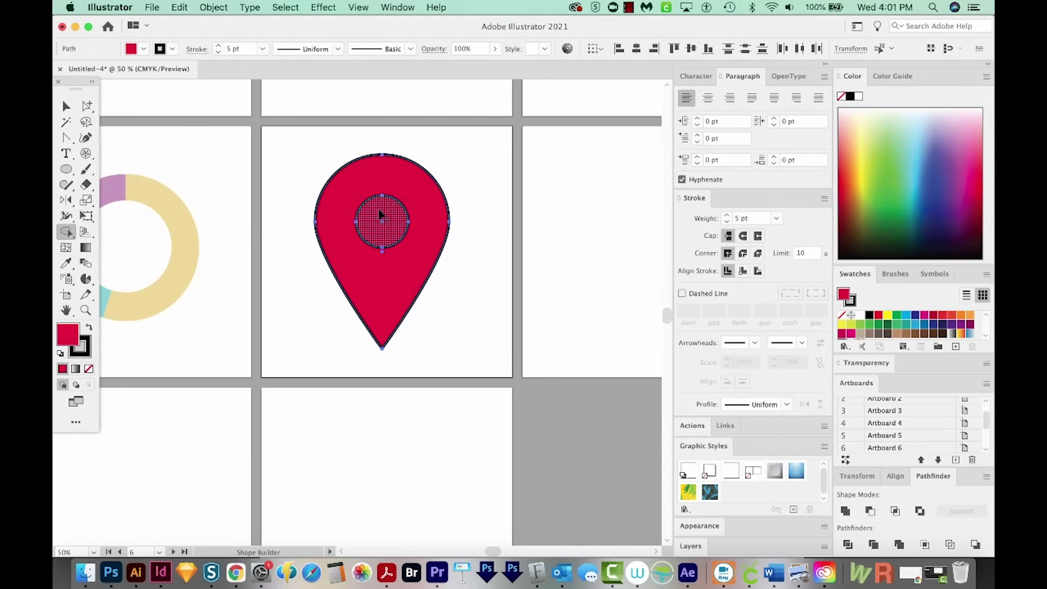
alt+click(380, 211)
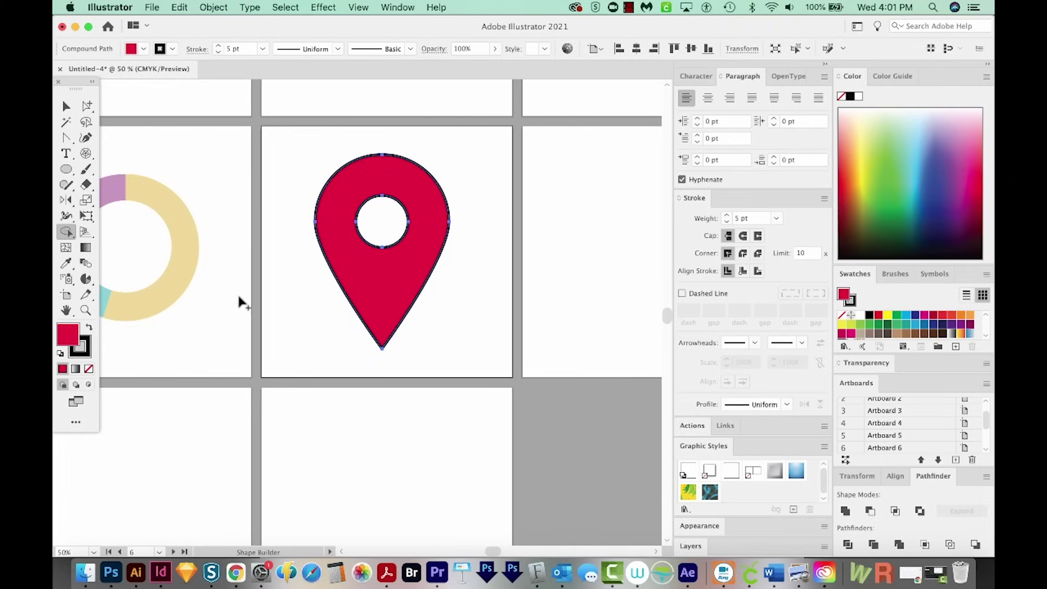